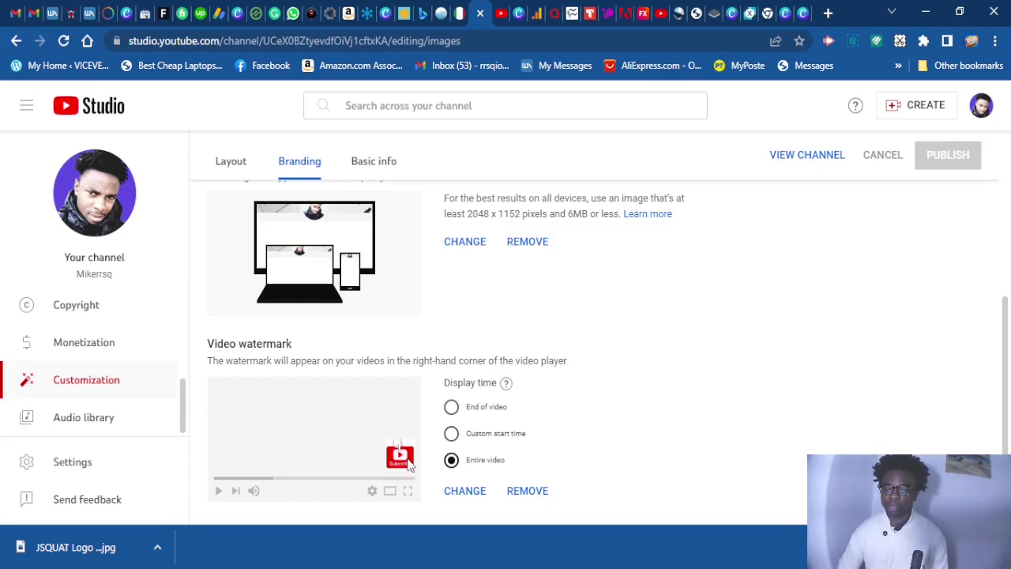
# Replace the old 1024 × 768 template search with a search for Graph templates
pyautogui.scroll(2, 447, 363)
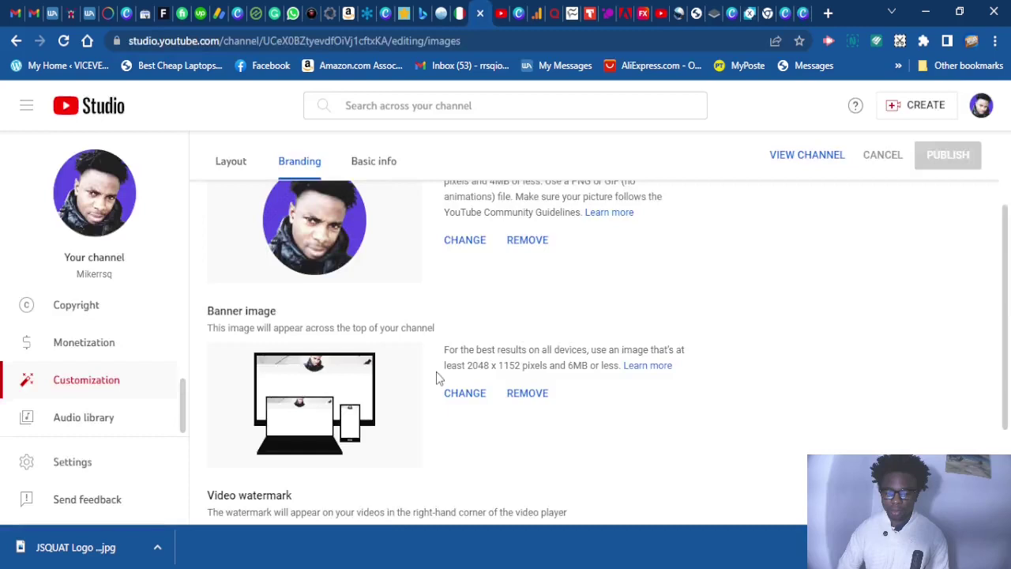
pyautogui.hotkey('ctrl', '9')
pyautogui.moveTo(371, 40); pyautogui.dragTo(136, 41)
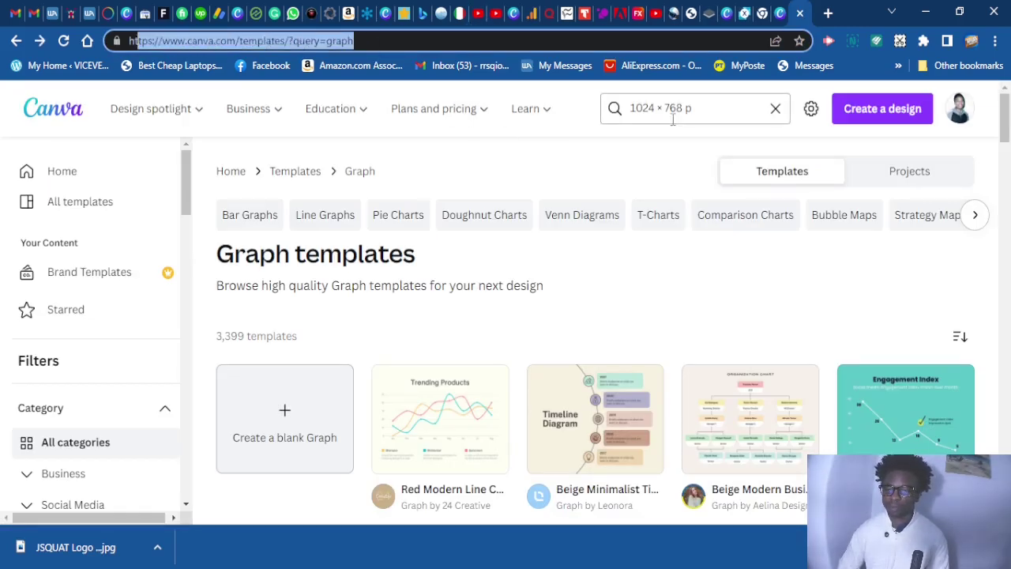
pyautogui.click(695, 108)
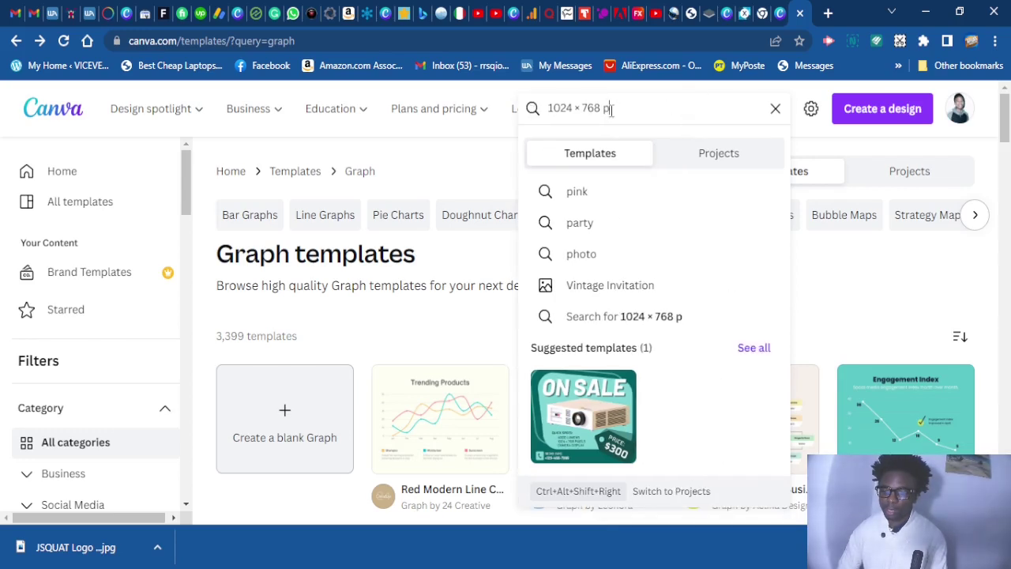
pyautogui.moveTo(614, 108); pyautogui.dragTo(545, 108)
pyautogui.press('BackSpace')
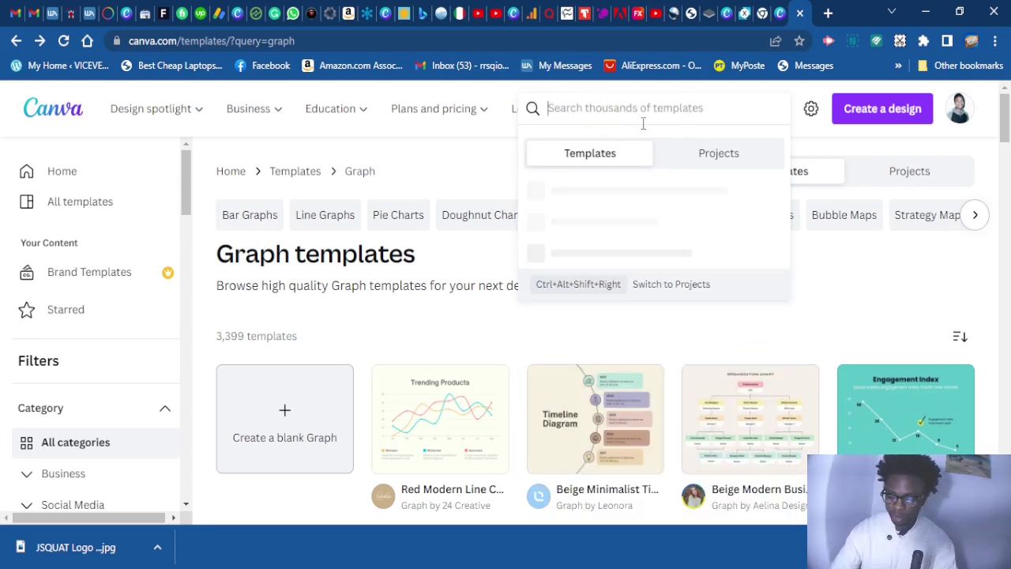
pyautogui.write('gra')
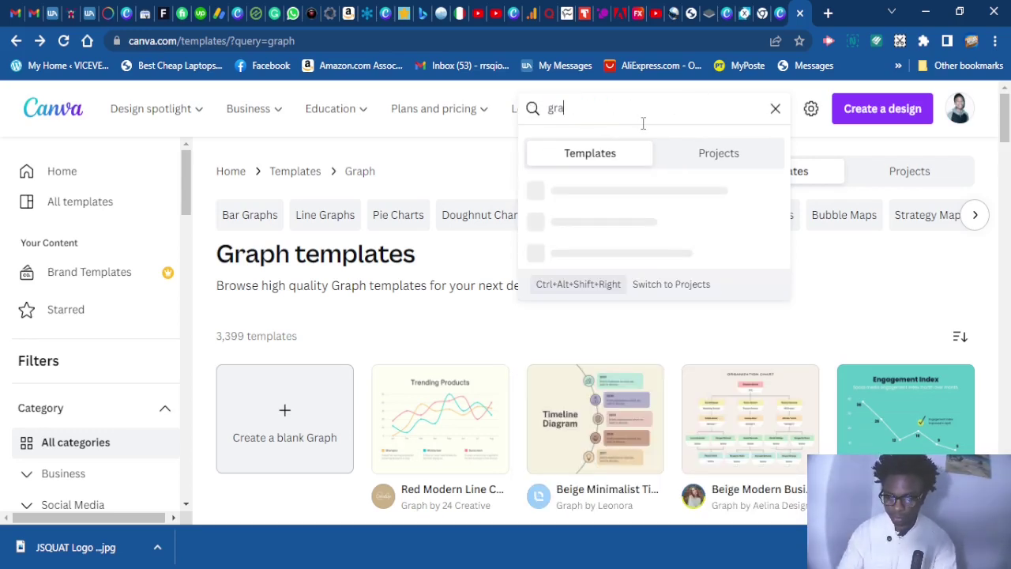
pyautogui.write('pg')
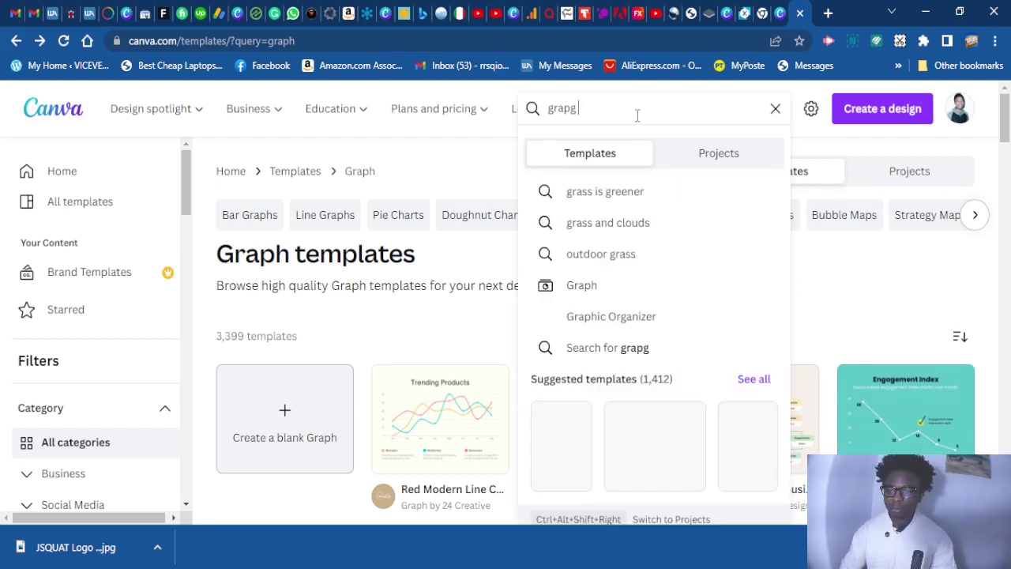
pyautogui.click(627, 289)
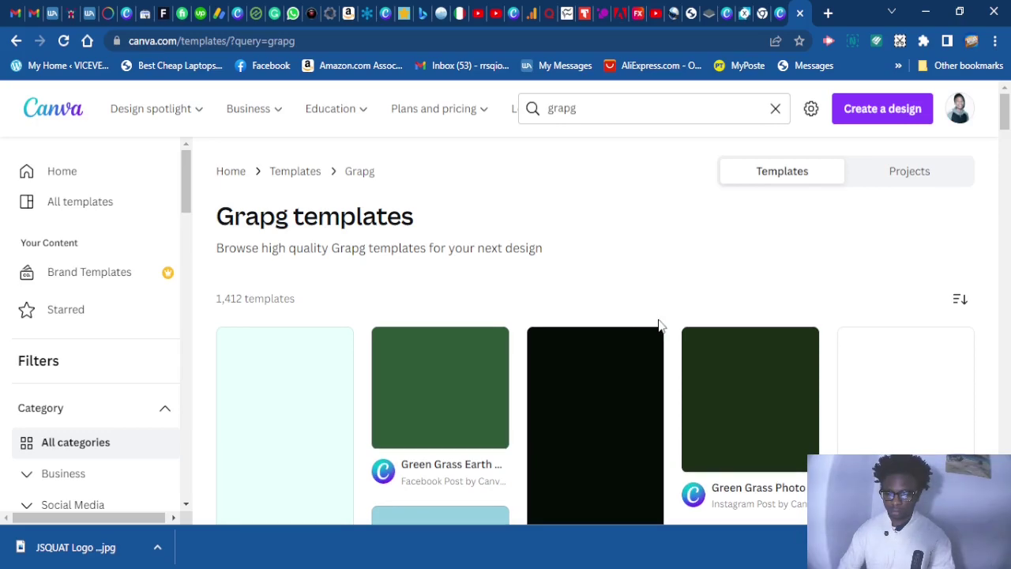
# Open the Green Grass Earth Hour Facebook Post template from the Graph results
pyautogui.scroll(-3, 632, 332)
pyautogui.scroll(3, 442, 330)
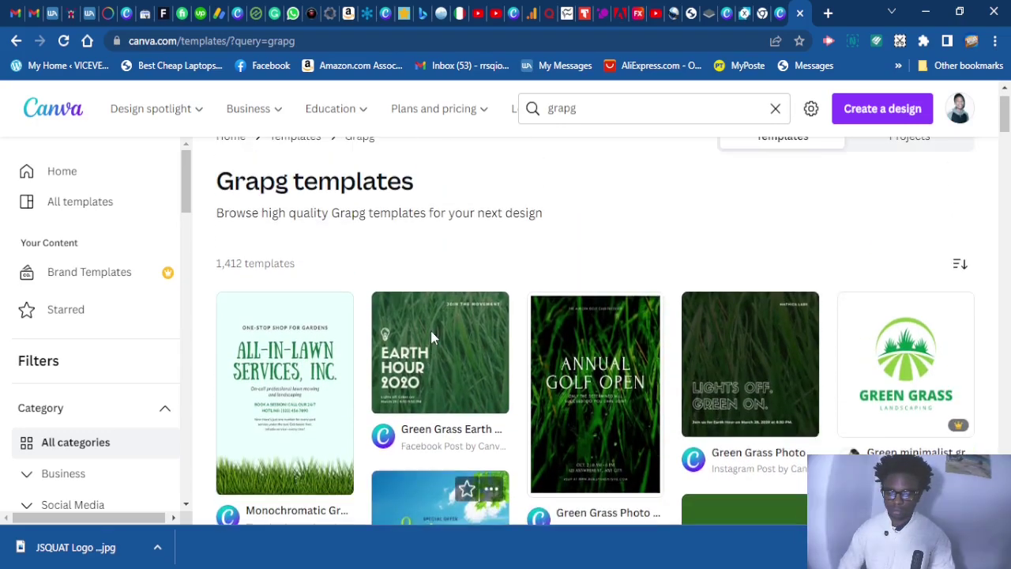
pyautogui.scroll(-2, 455, 331)
pyautogui.scroll(1, 494, 395)
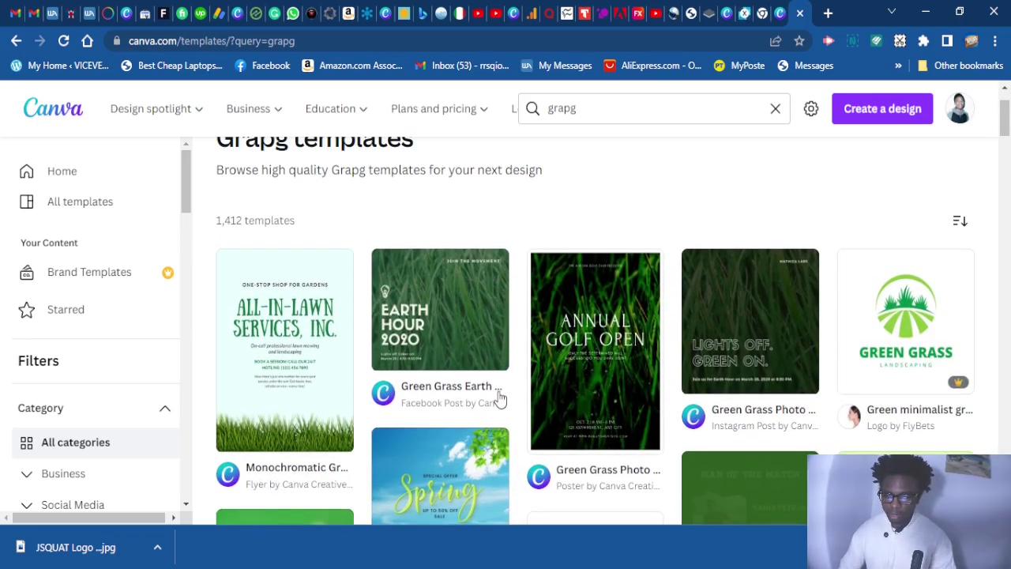
pyautogui.click(494, 391)
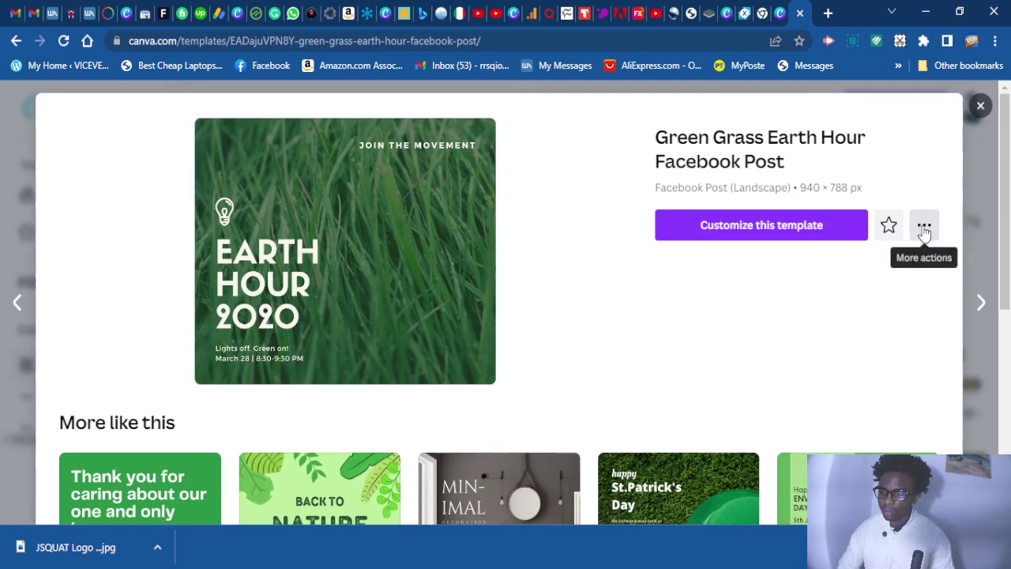
# Customize the Green Grass Earth Hour template to open an editable copy in the editor
pyautogui.click(778, 232)
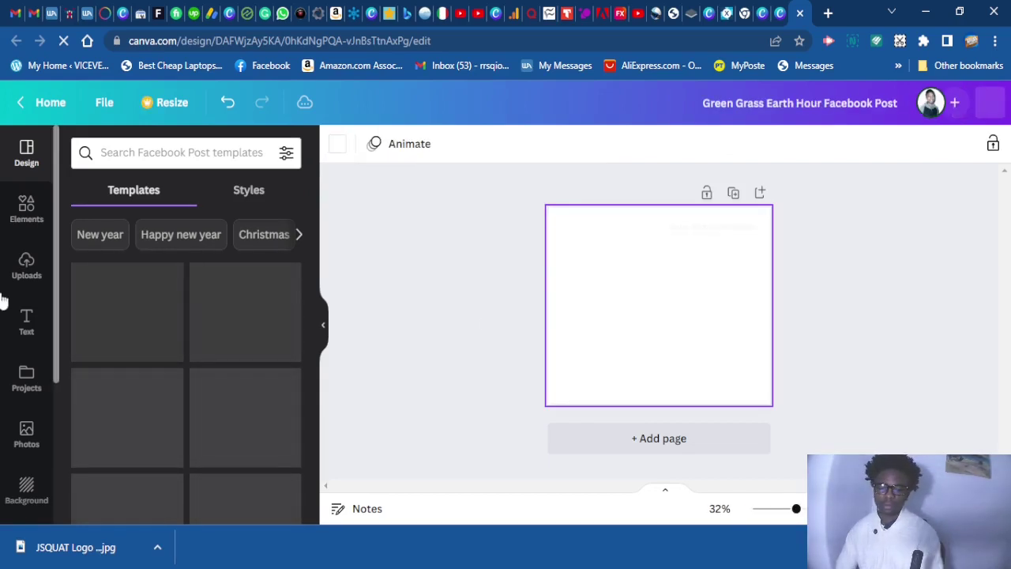
# Place the uploaded red Subscribe image centred on the page, then return to Google Images
pyautogui.click(24, 271)
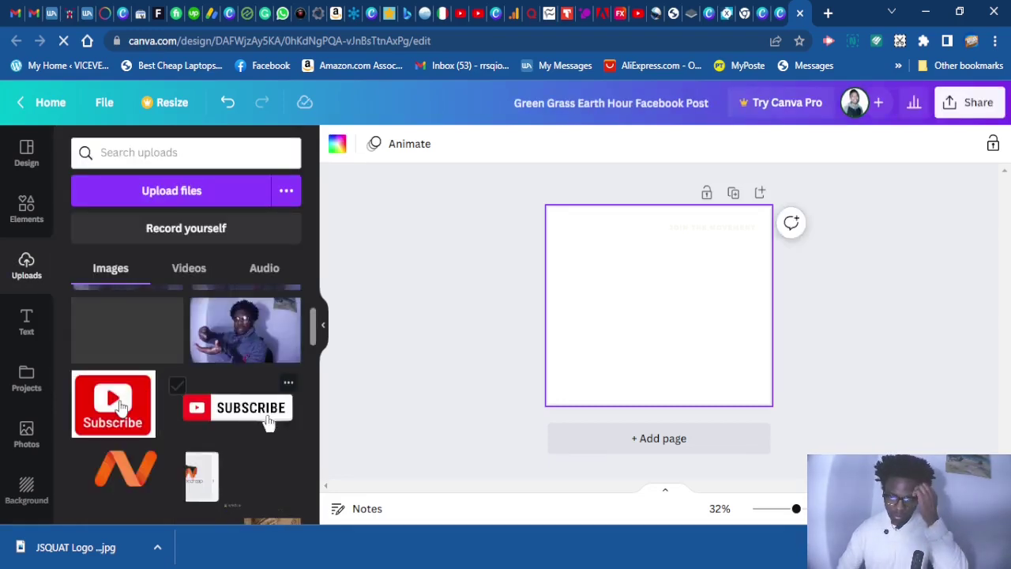
pyautogui.click(122, 407)
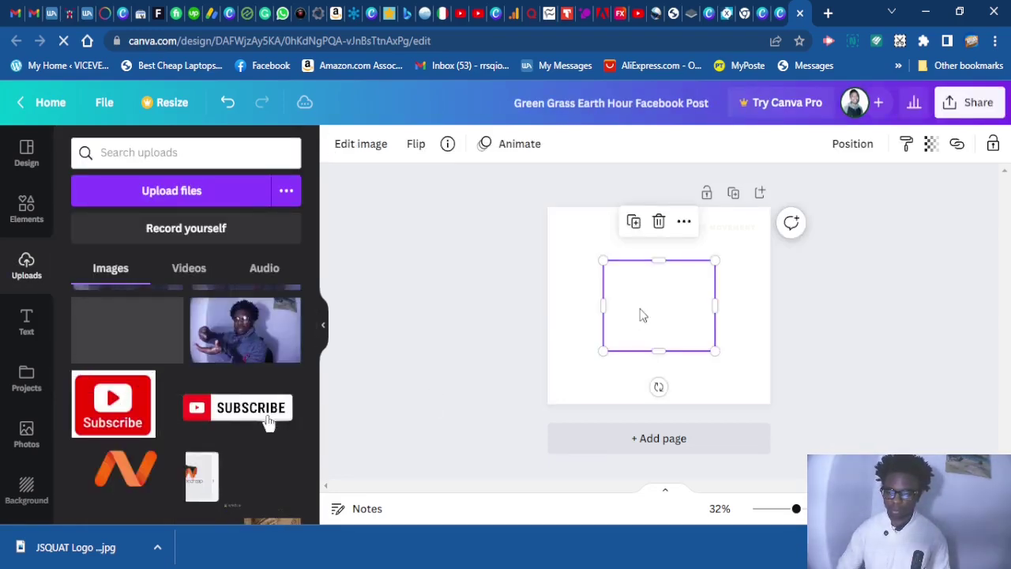
pyautogui.moveTo(638, 301); pyautogui.dragTo(613, 318)
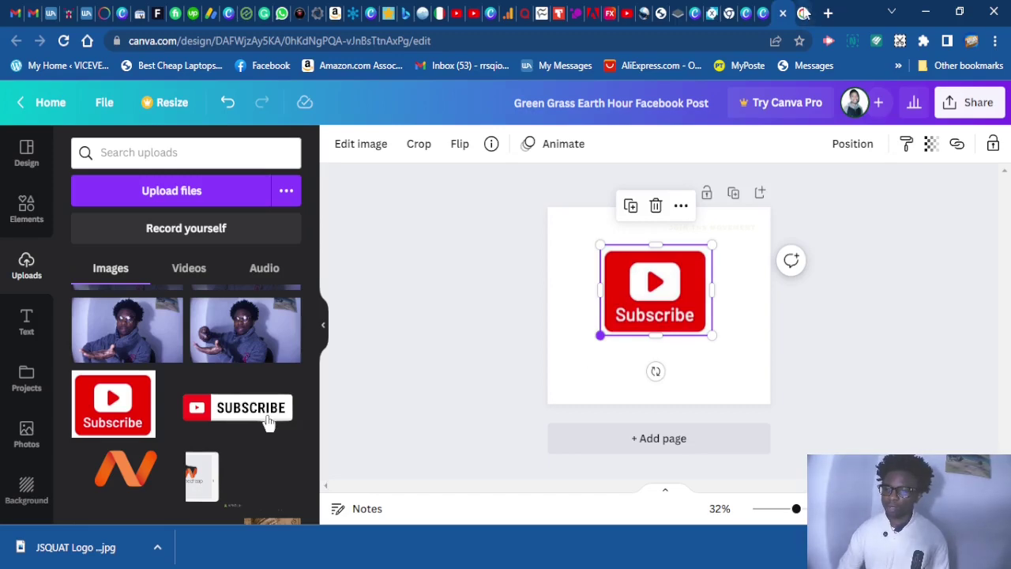
pyautogui.click(803, 12)
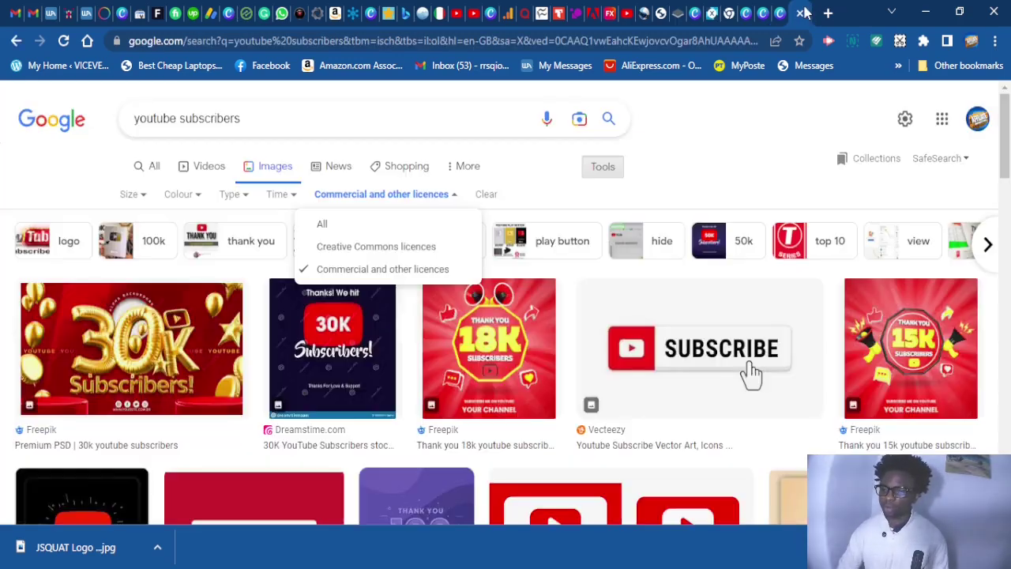
# Change the image search to 'youtube subscriber' by dropping the trailing s
pyautogui.click(254, 118)
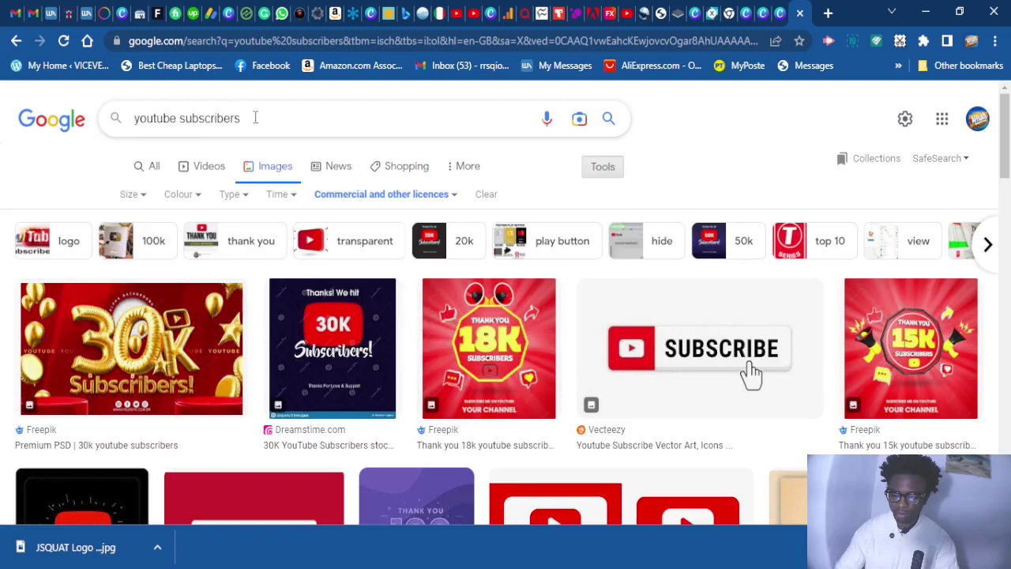
pyautogui.press('BackSpace')
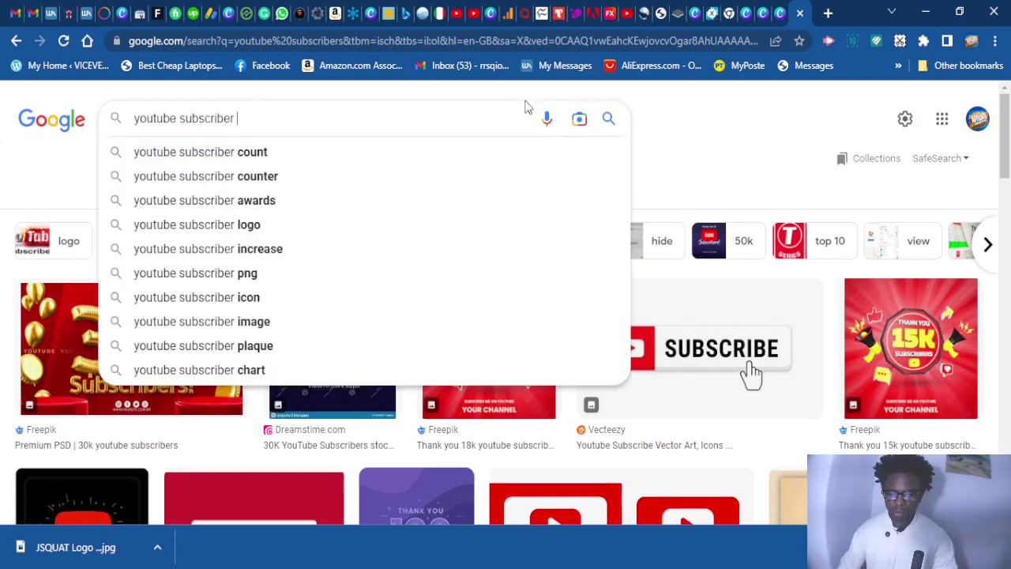
pyautogui.click(650, 117)
pyautogui.scroll(-4, 688, 300)
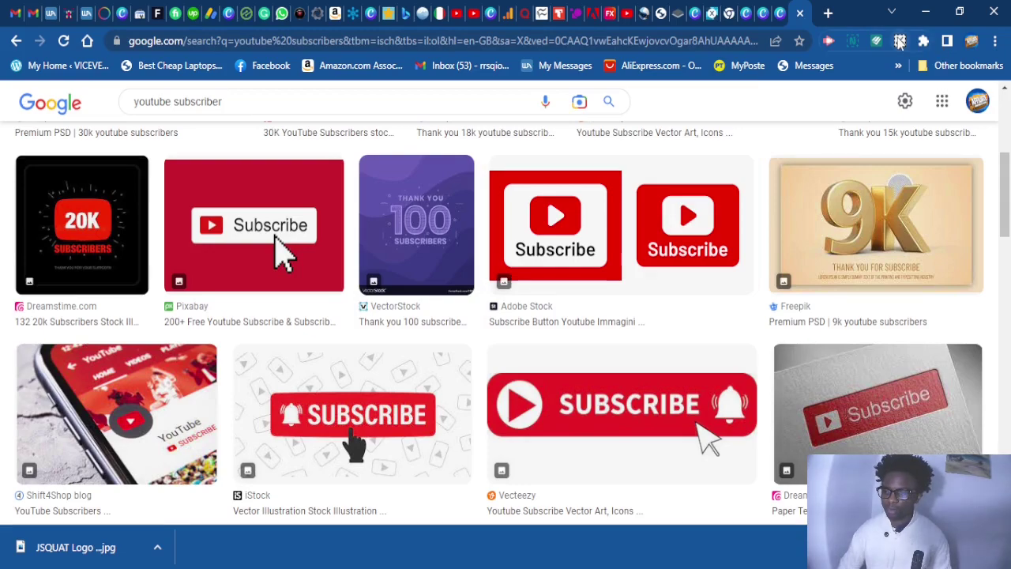
# Screenshot the red-and-white Subscribe tile from the Adobe Stock result and close the capture tab
pyautogui.click(692, 228)
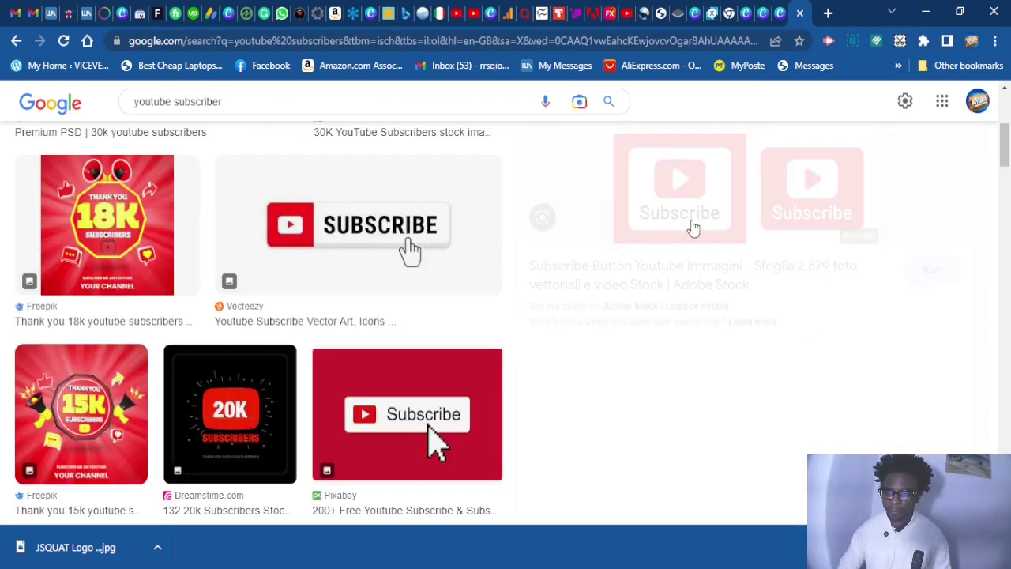
pyautogui.scroll(2, 813, 160)
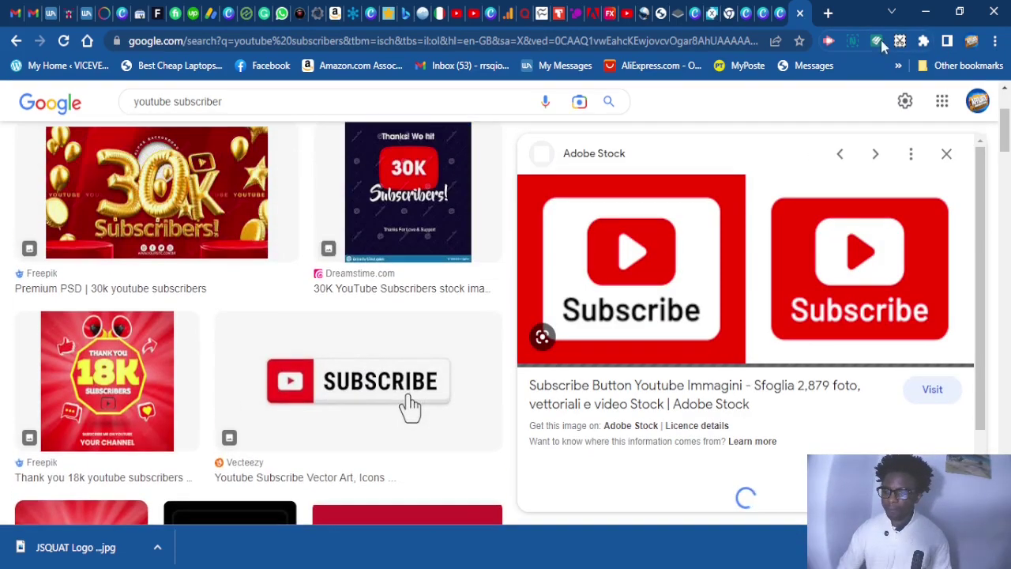
pyautogui.scroll(2, 871, 115)
pyautogui.scroll(-1, 865, 99)
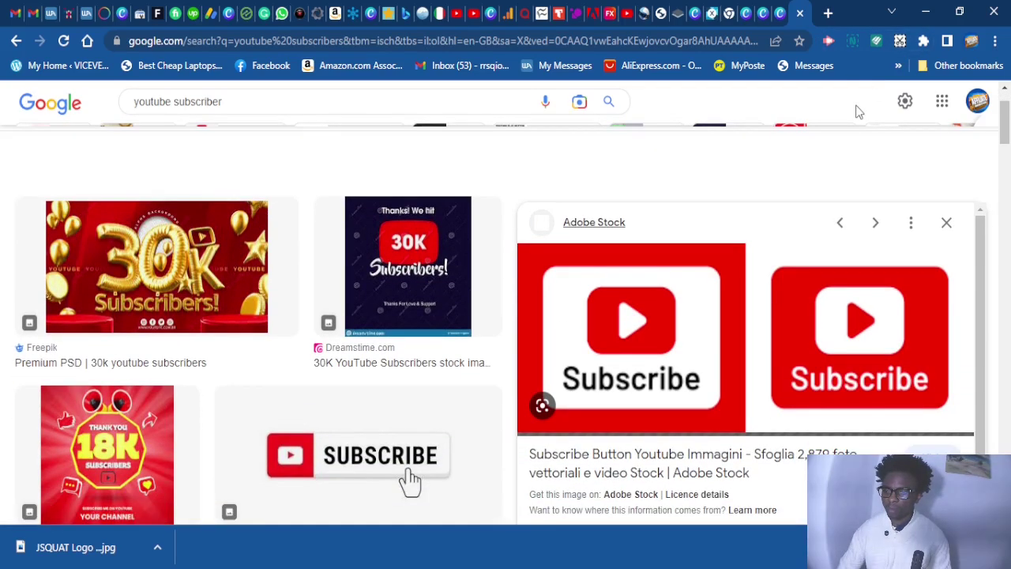
pyautogui.click(901, 42)
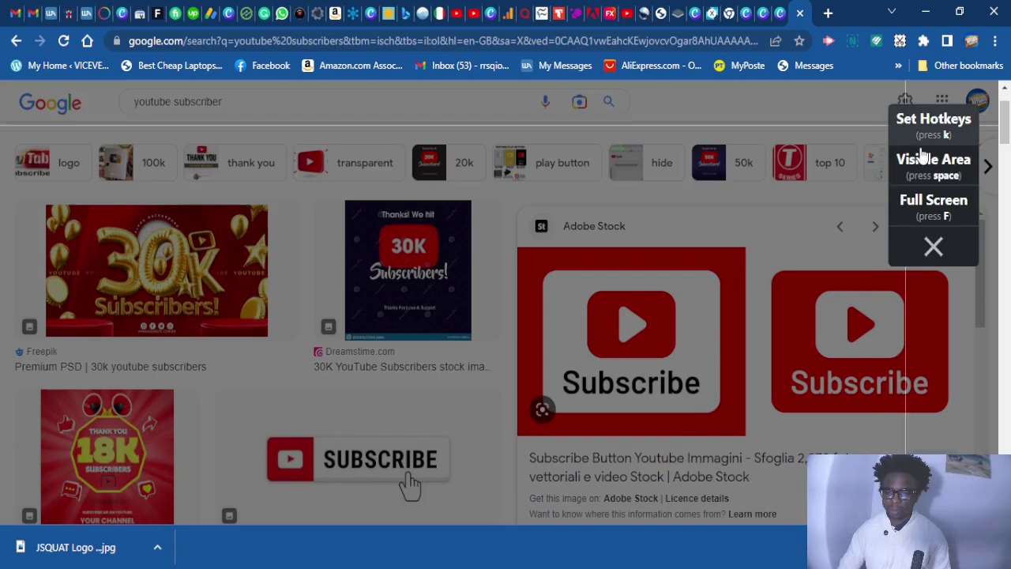
pyautogui.moveTo(492, 238); pyautogui.dragTo(764, 436)
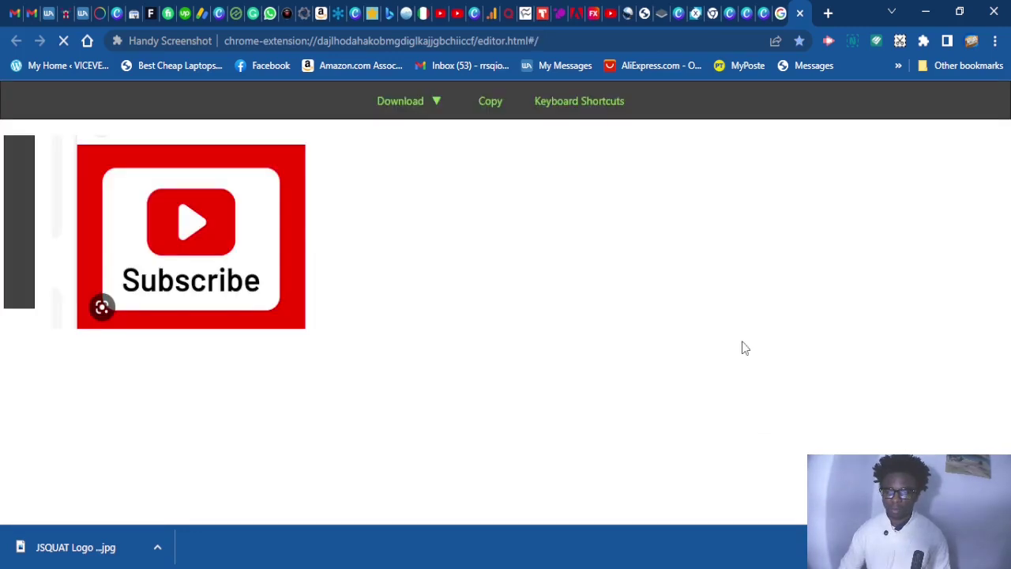
pyautogui.hotkey('ctrl', 'w')
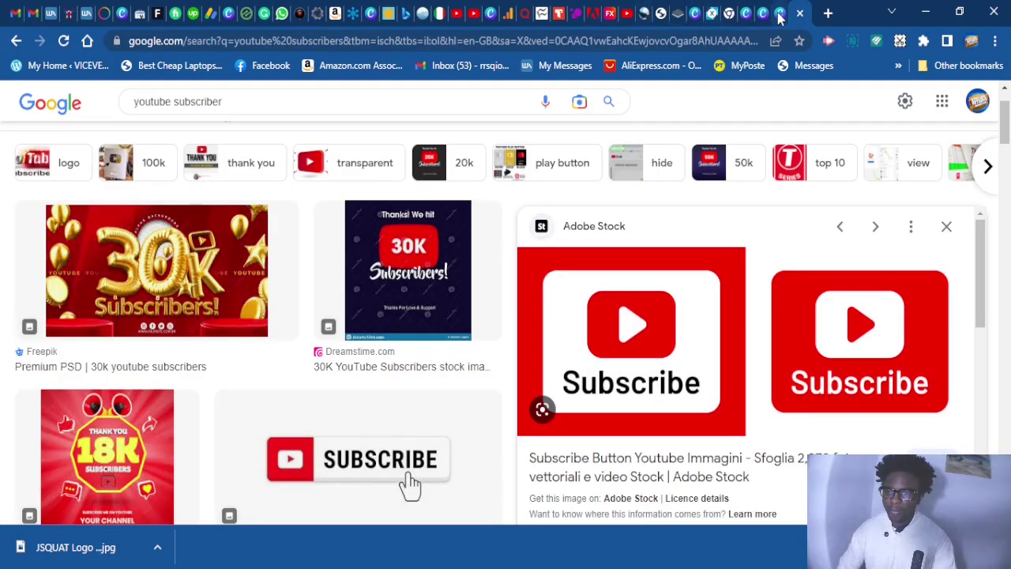
# Enlarge the Subscribe image and recentre it on the page
pyautogui.click(778, 17)
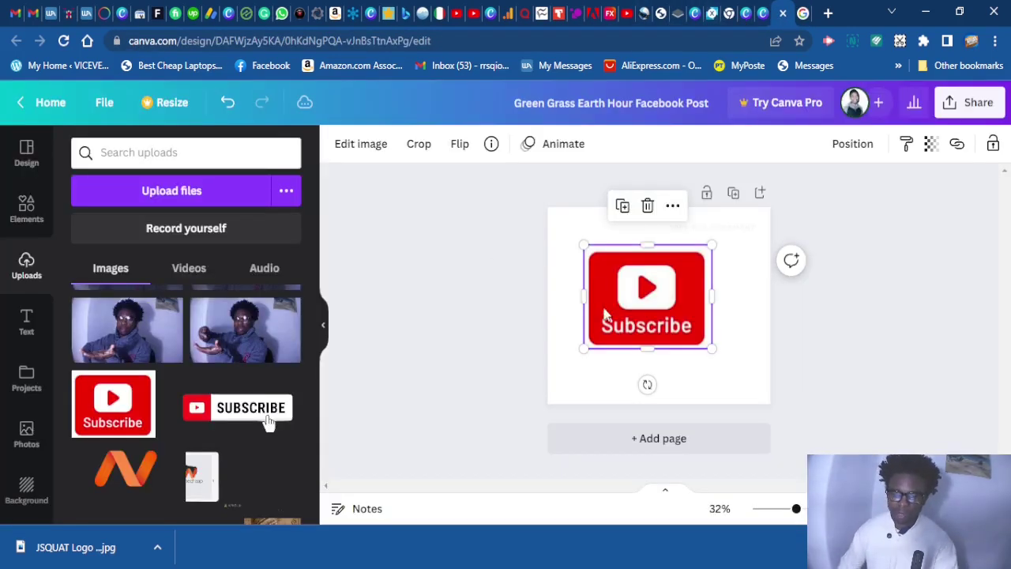
pyautogui.moveTo(712, 349); pyautogui.dragTo(747, 379)
pyautogui.moveTo(678, 335); pyautogui.dragTo(669, 318)
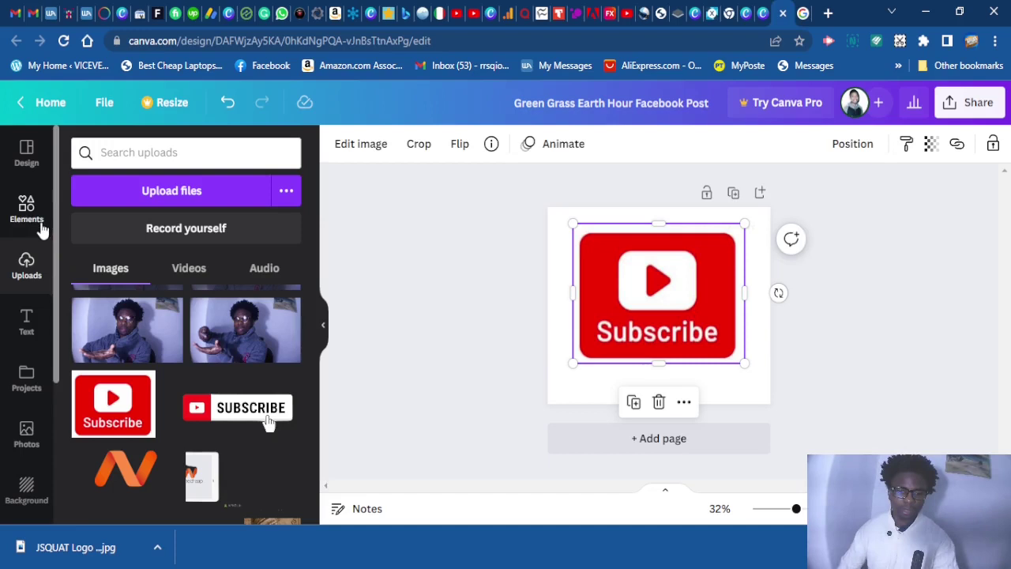
# Search Elements for 'finger' and add the white hand graphic to the design
pyautogui.click(40, 228)
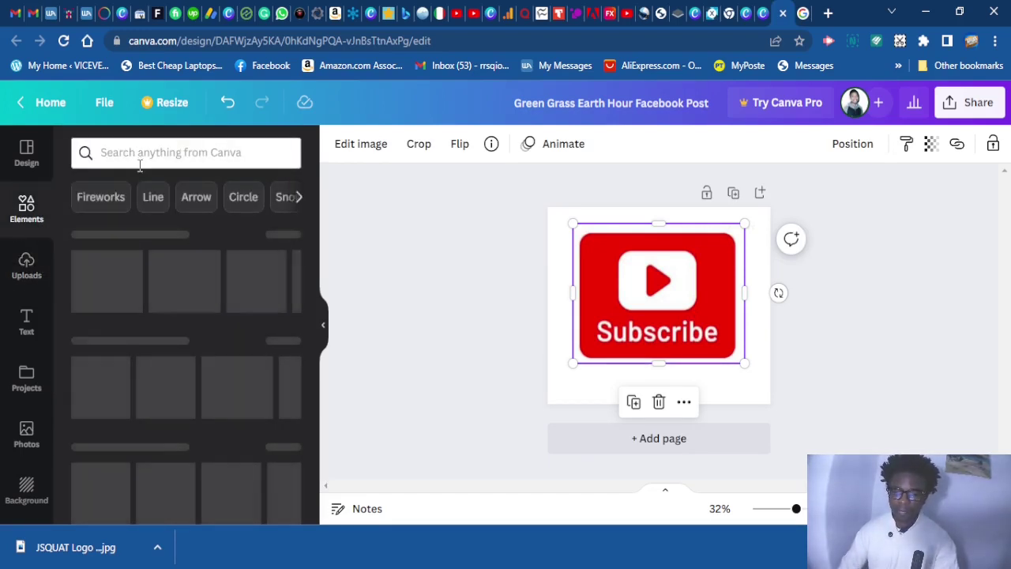
pyautogui.click(143, 161)
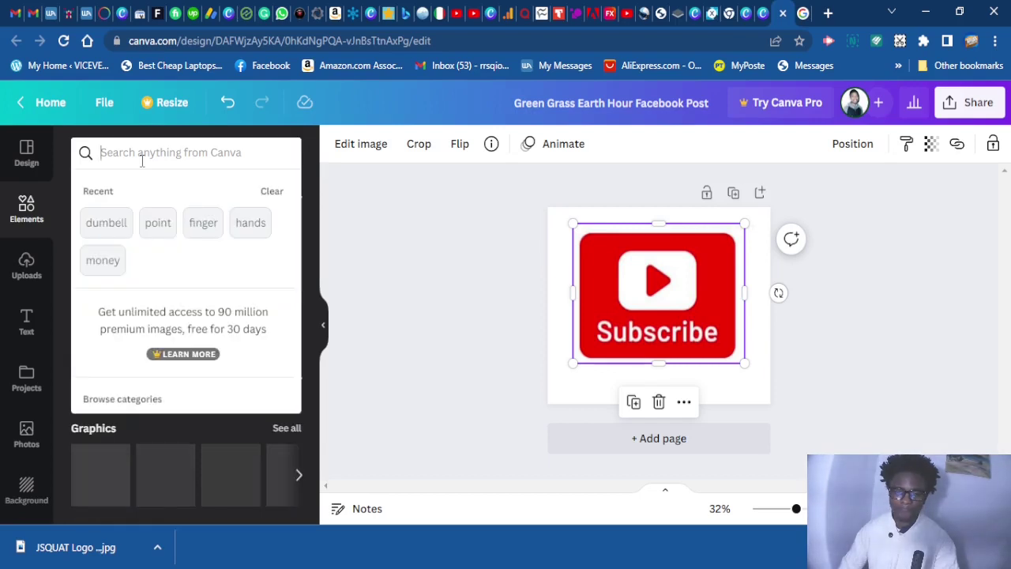
pyautogui.write('finger')
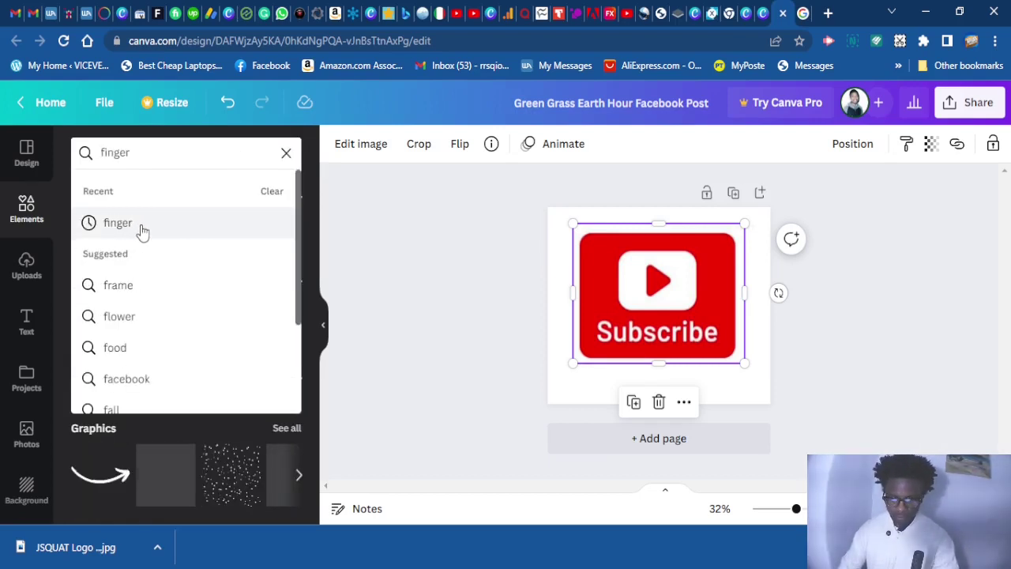
pyautogui.click(141, 224)
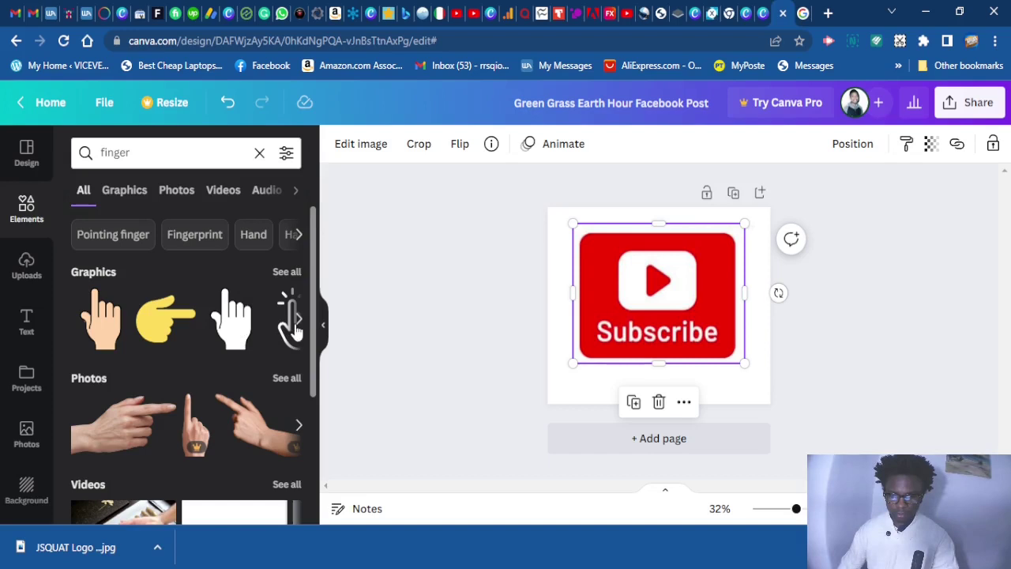
pyautogui.click(298, 320)
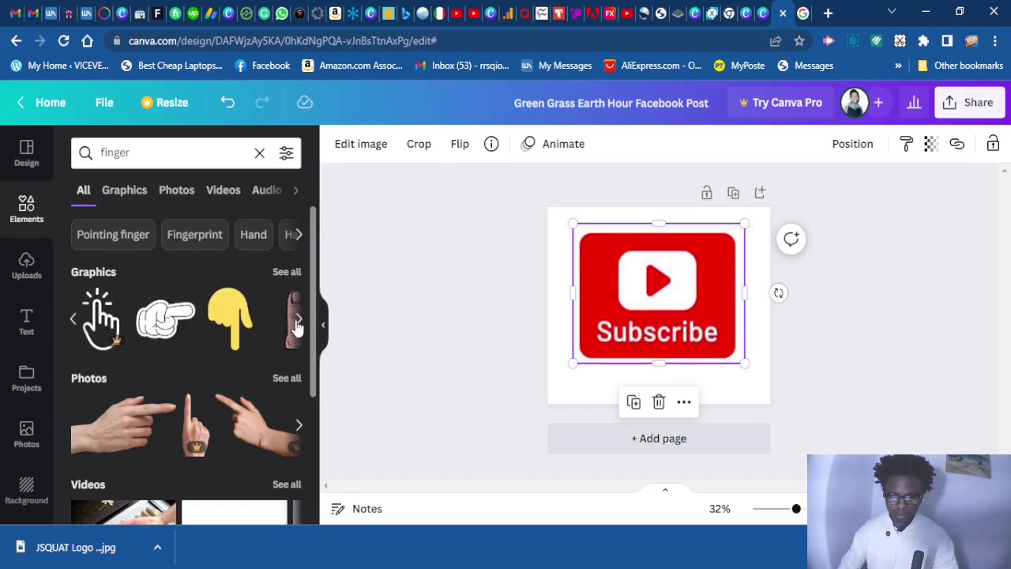
pyautogui.click(75, 320)
pyautogui.click(237, 320)
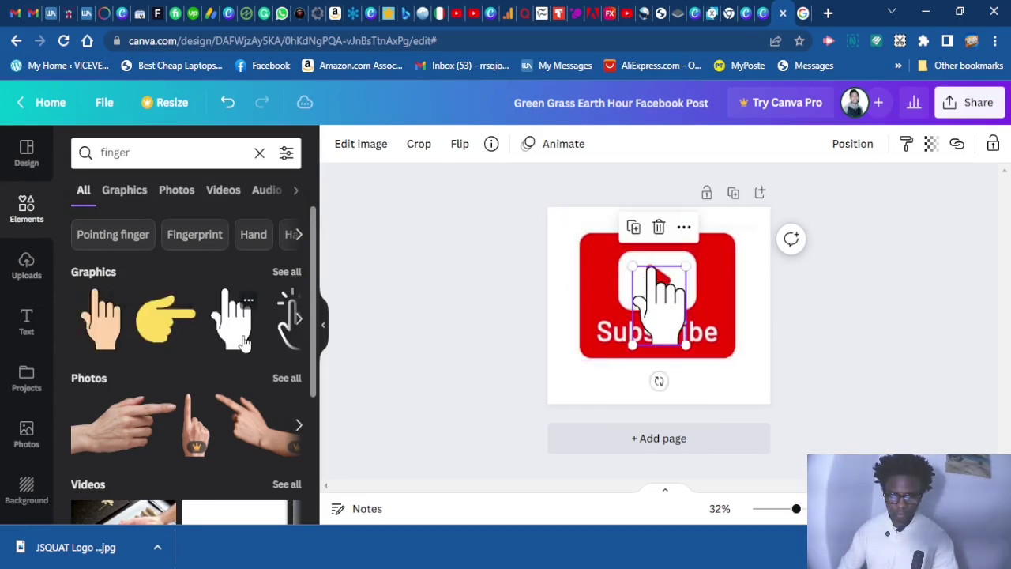
# Shrink the hand, place it atop the Subscribe logo, and rotate it to point down
pyautogui.moveTo(633, 345); pyautogui.dragTo(573, 294)
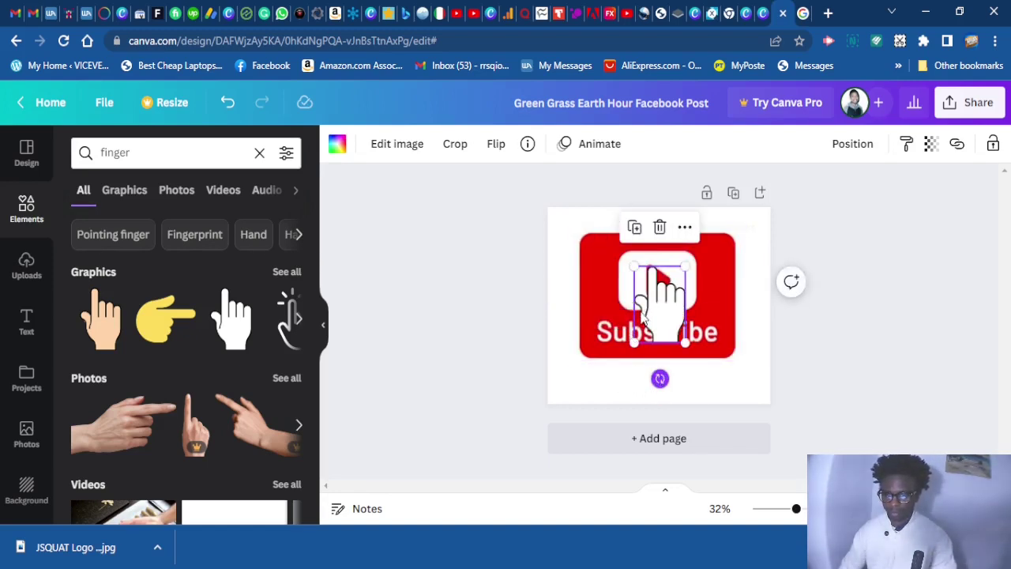
pyautogui.moveTo(669, 313); pyautogui.dragTo(632, 278)
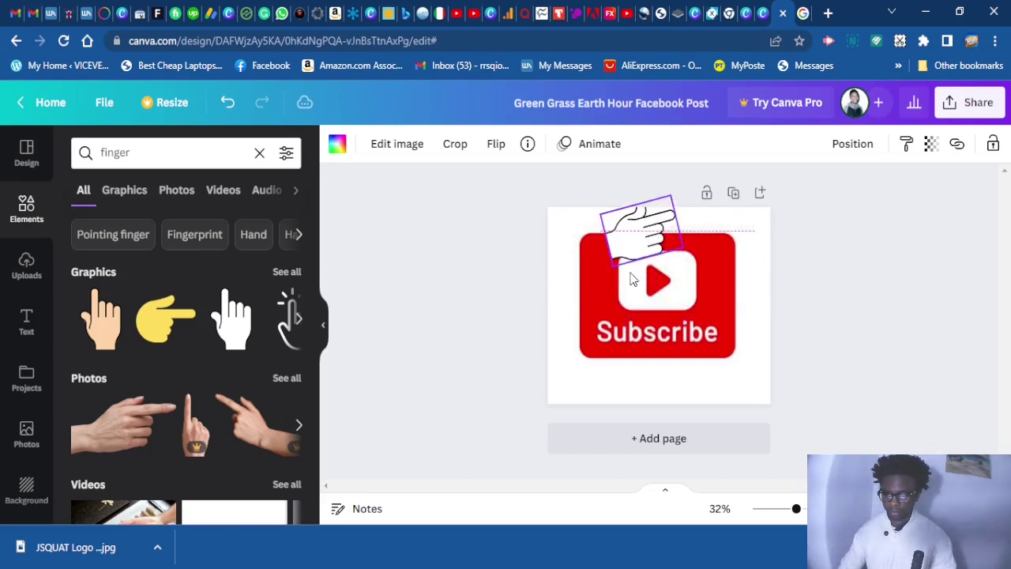
pyautogui.moveTo(615, 238); pyautogui.dragTo(643, 199)
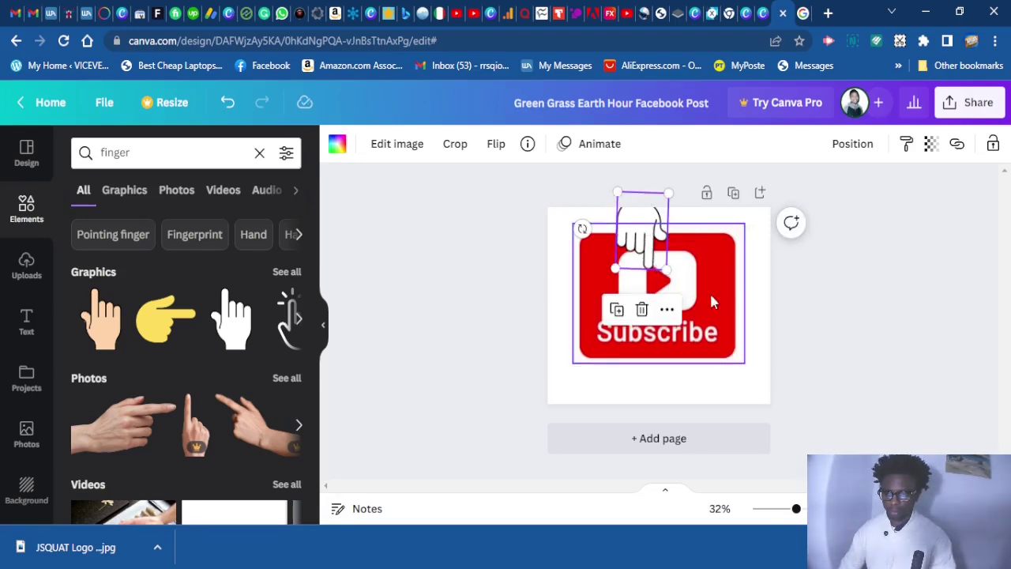
pyautogui.click(793, 296)
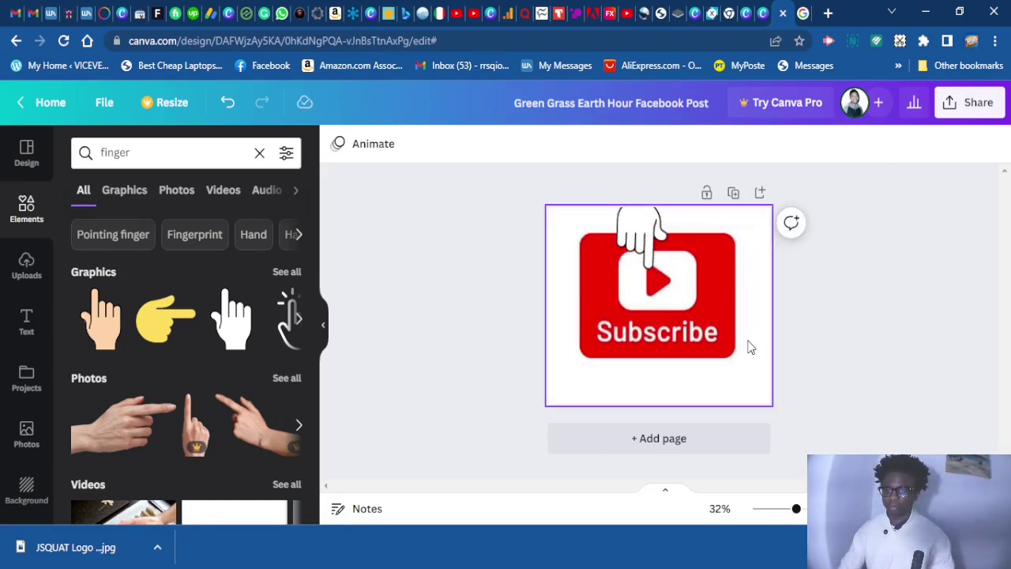
# Enlarge and centre the Subscribe logo to fill the page width below the JOIN THE MOVEMENT text
pyautogui.click(578, 363)
pyautogui.moveTo(551, 379); pyautogui.dragTo(542, 388)
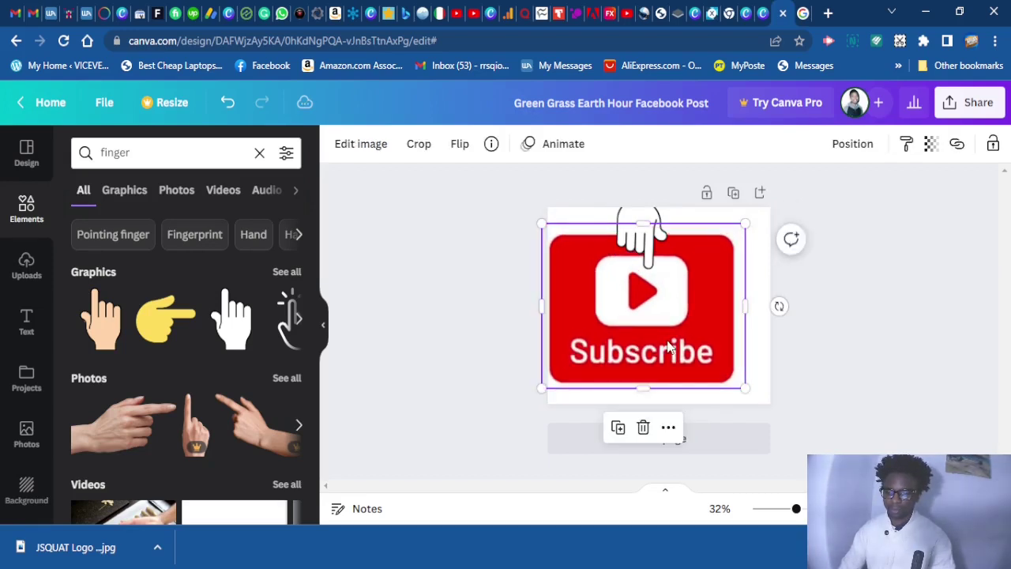
pyautogui.moveTo(645, 342); pyautogui.dragTo(666, 341)
pyautogui.moveTo(761, 223); pyautogui.dragTo(770, 214)
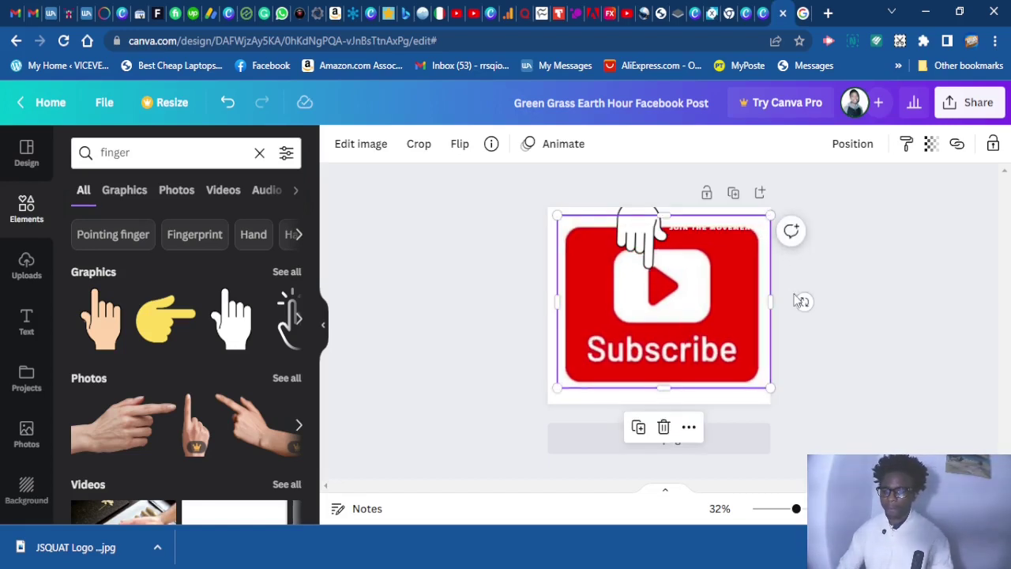
pyautogui.click(898, 295)
pyautogui.click(718, 283)
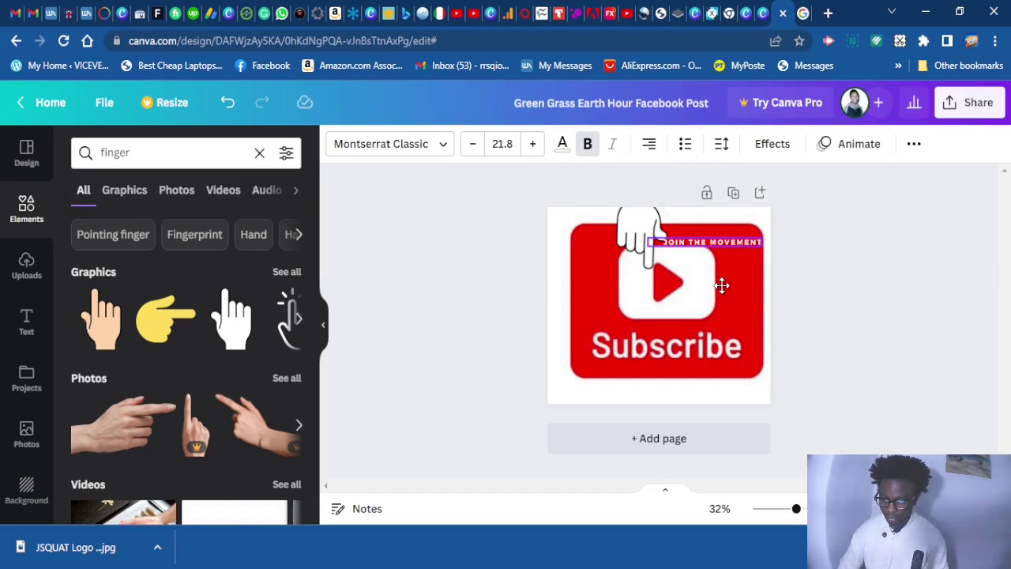
pyautogui.click(679, 311)
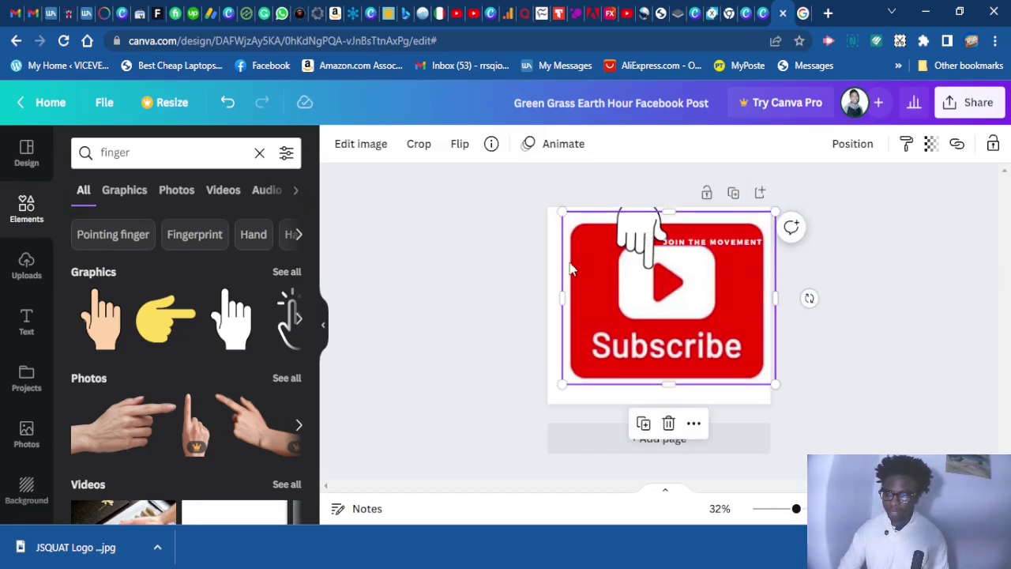
pyautogui.click(492, 248)
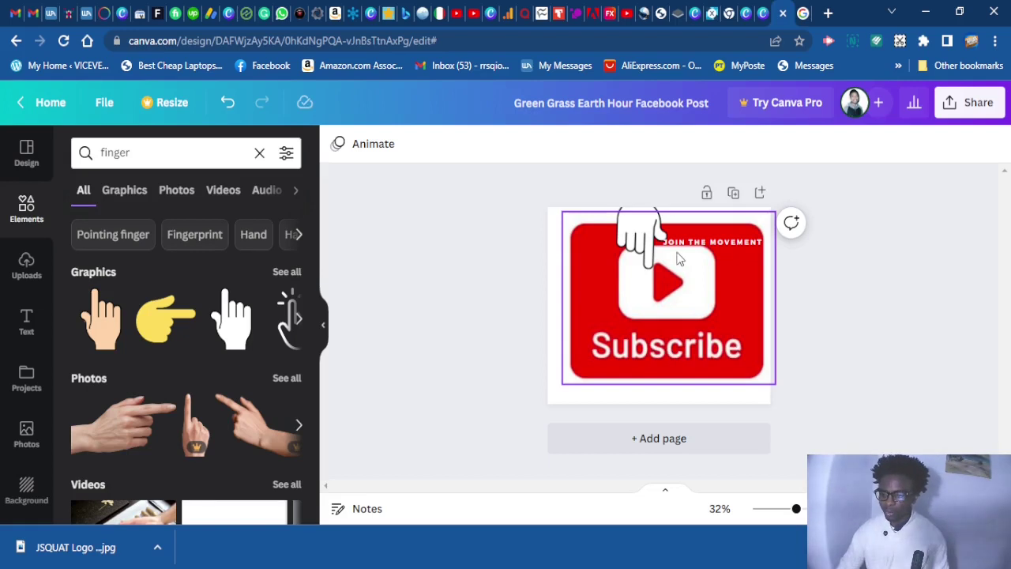
# Download the Subscribe design with JPG as the file type
pyautogui.click(971, 114)
pyautogui.scroll(-3, 863, 403)
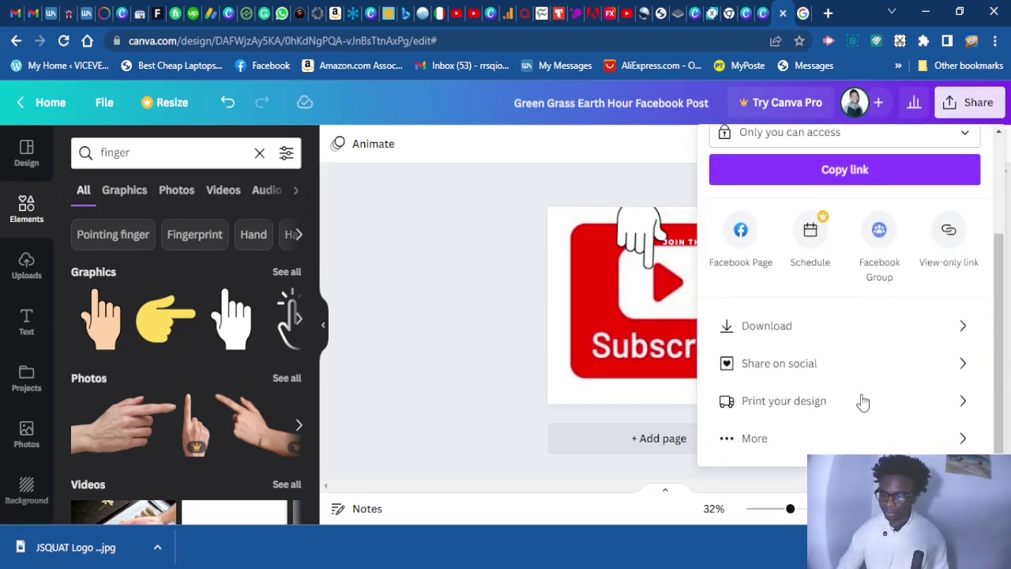
pyautogui.click(832, 339)
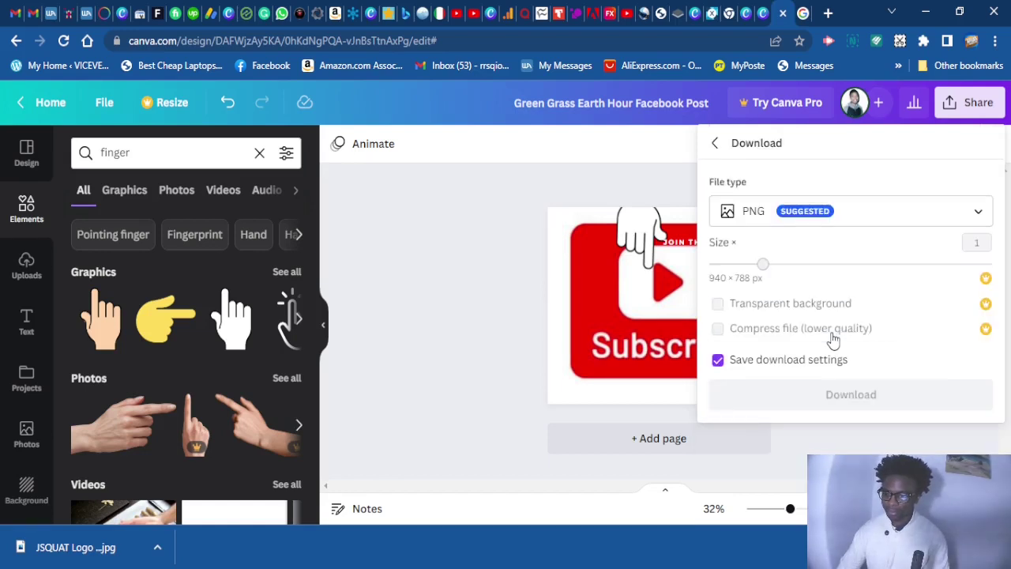
pyautogui.click(846, 221)
pyautogui.click(797, 170)
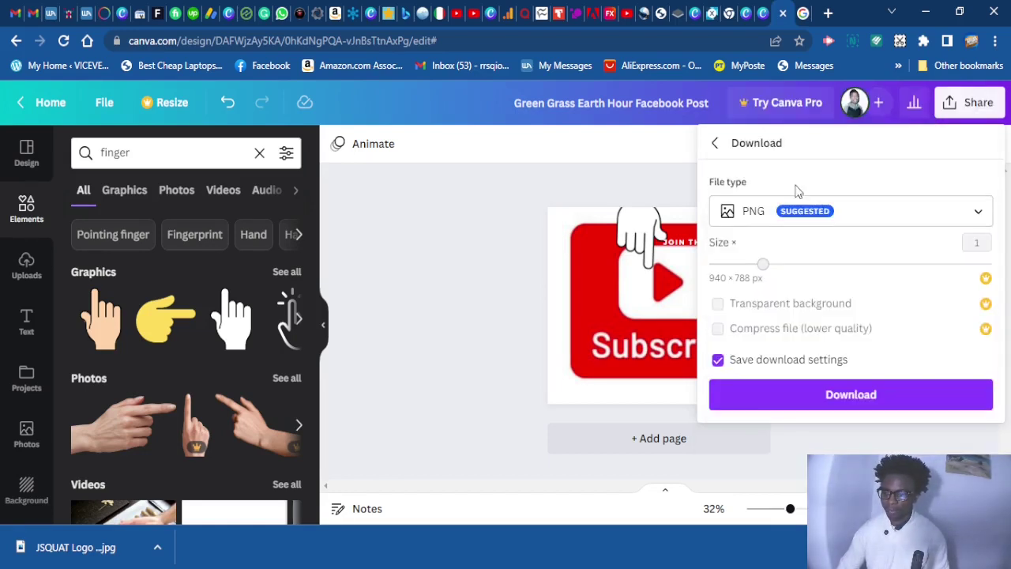
pyautogui.click(872, 217)
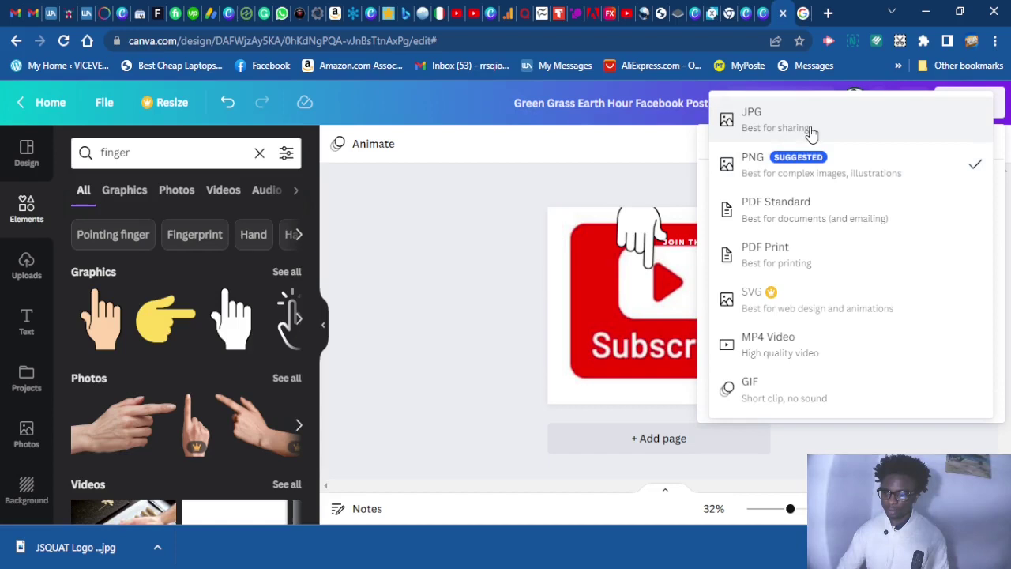
pyautogui.click(811, 129)
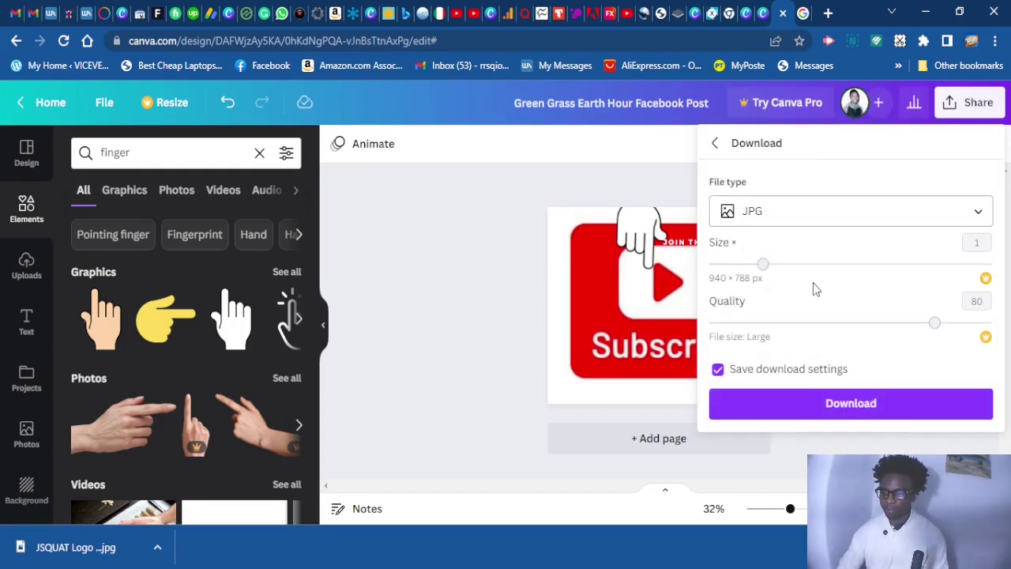
pyautogui.click(846, 402)
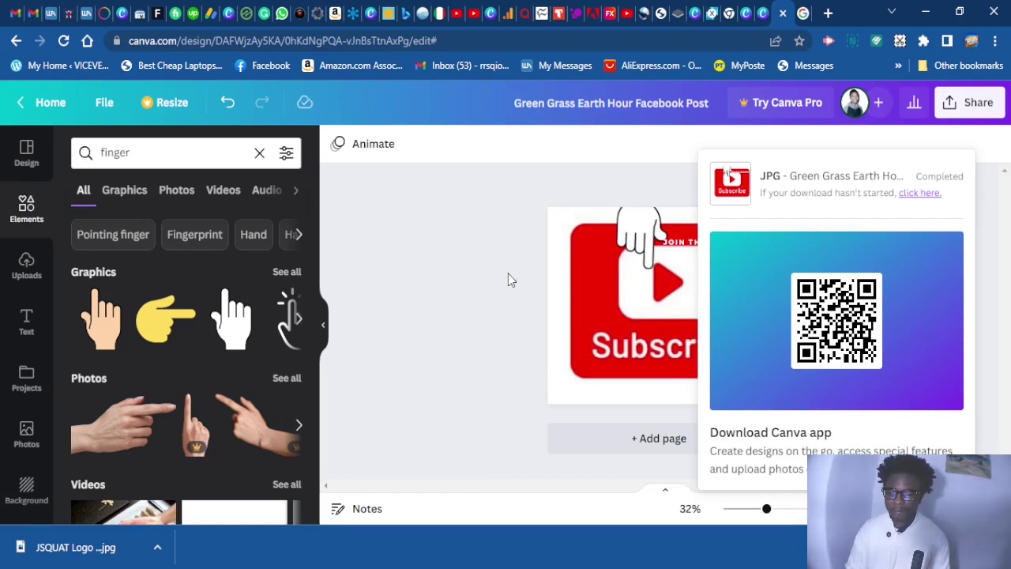
pyautogui.click(469, 13)
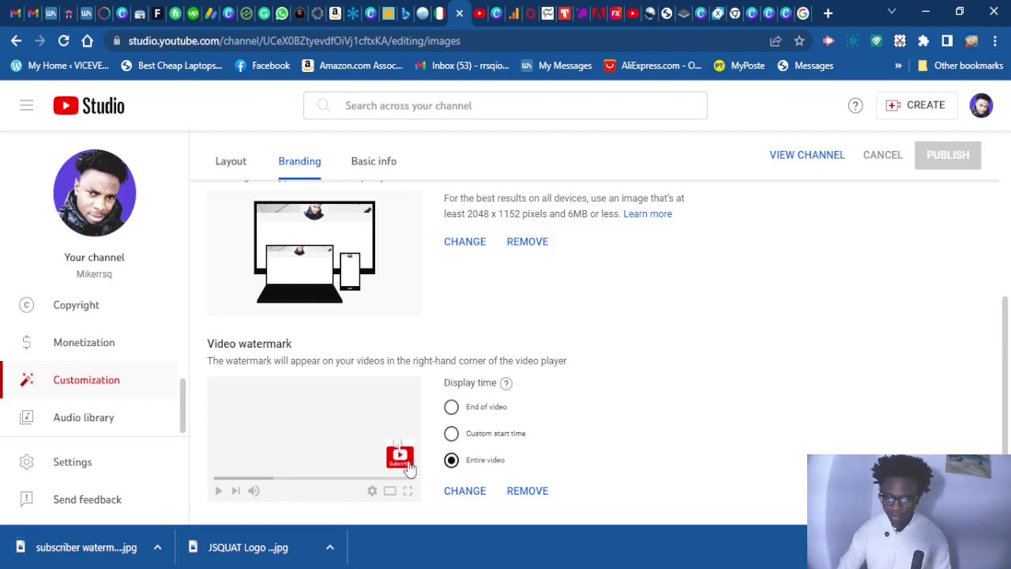
# Replace the YouTube video watermark with the new Subscribe JPG
pyautogui.click(464, 493)
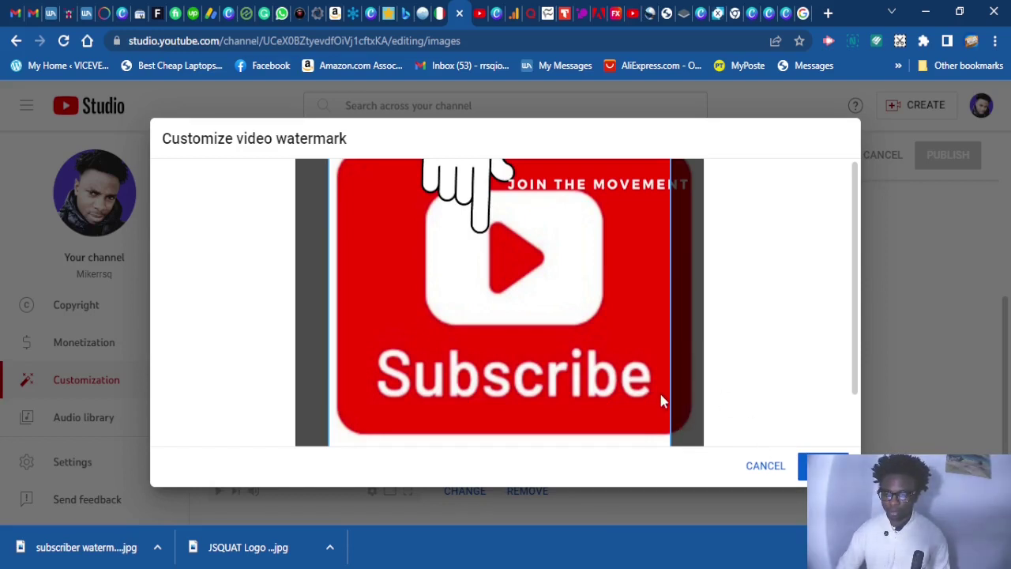
# Fit the watermark crop frame around the entire Subscribe logo and confirm with DONE
pyautogui.scroll(-1, 670, 382)
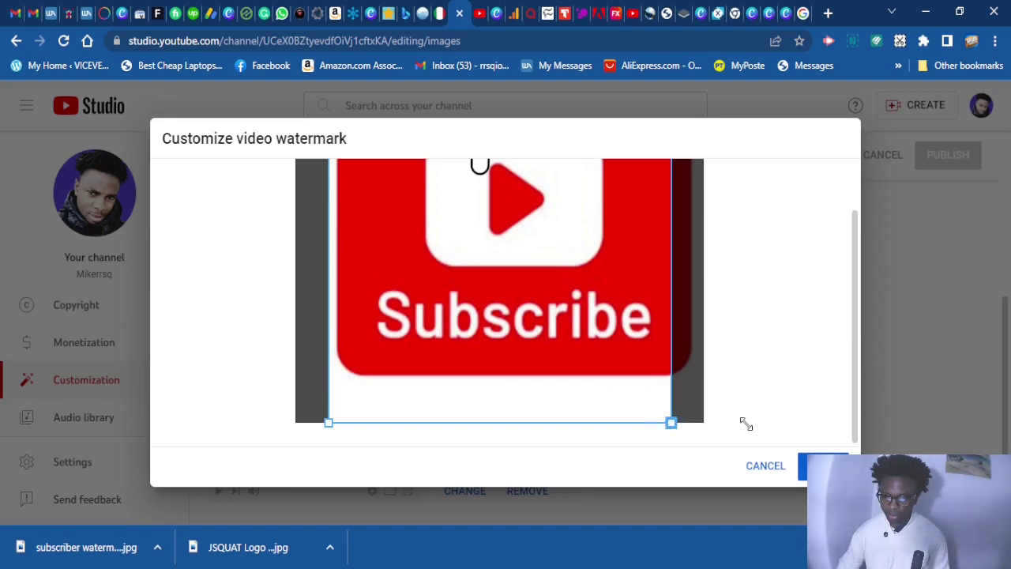
pyautogui.moveTo(541, 342)
pyautogui.mouseDown()
pyautogui.moveTo(523, 341)
pyautogui.moveTo(564, 339)
pyautogui.moveTo(555, 345)
pyautogui.mouseUp()
pyautogui.scroll(1, 604, 353)
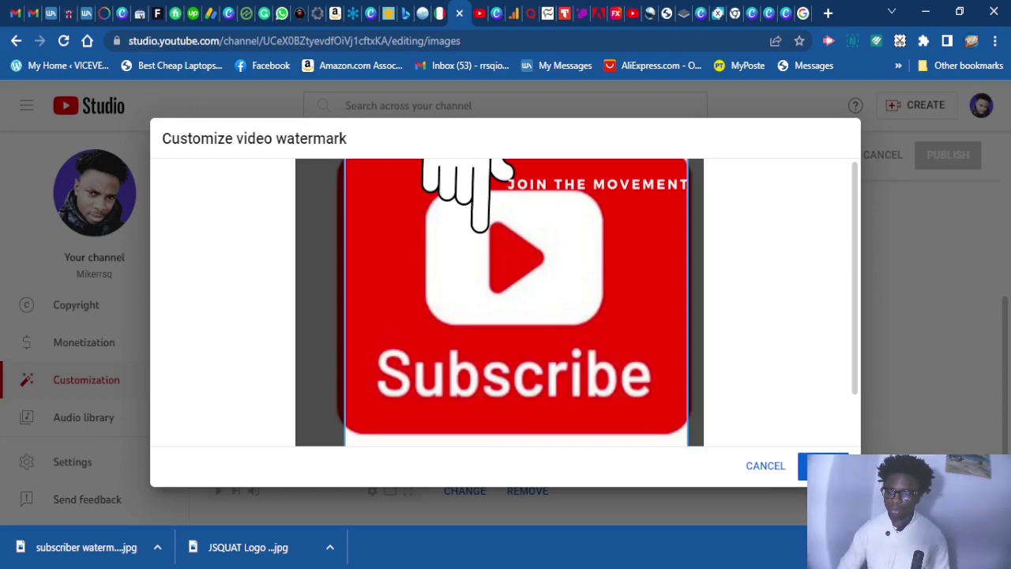
pyautogui.scroll(-2, 809, 383)
pyautogui.click(818, 465)
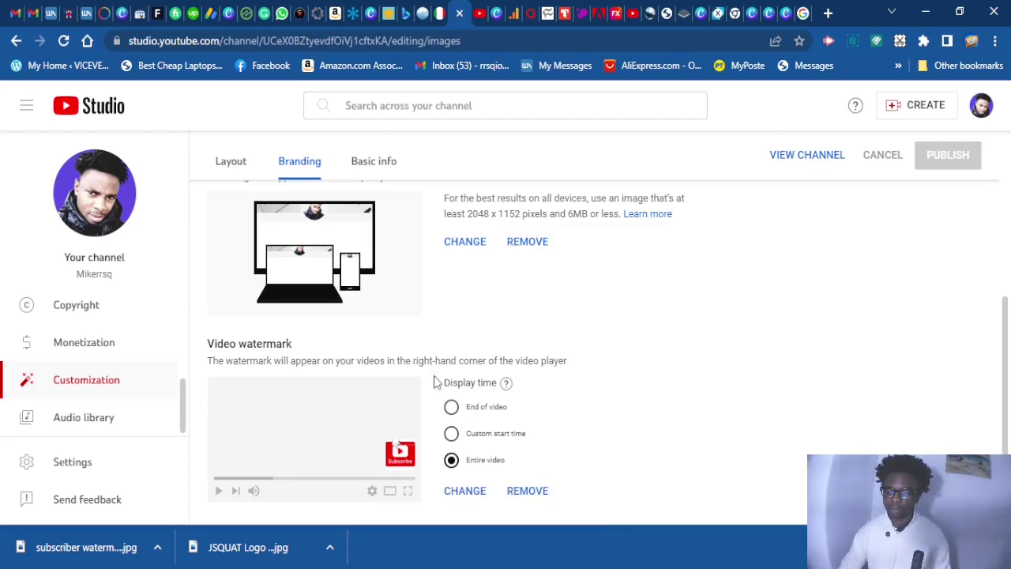
pyautogui.scroll(2, 131, 282)
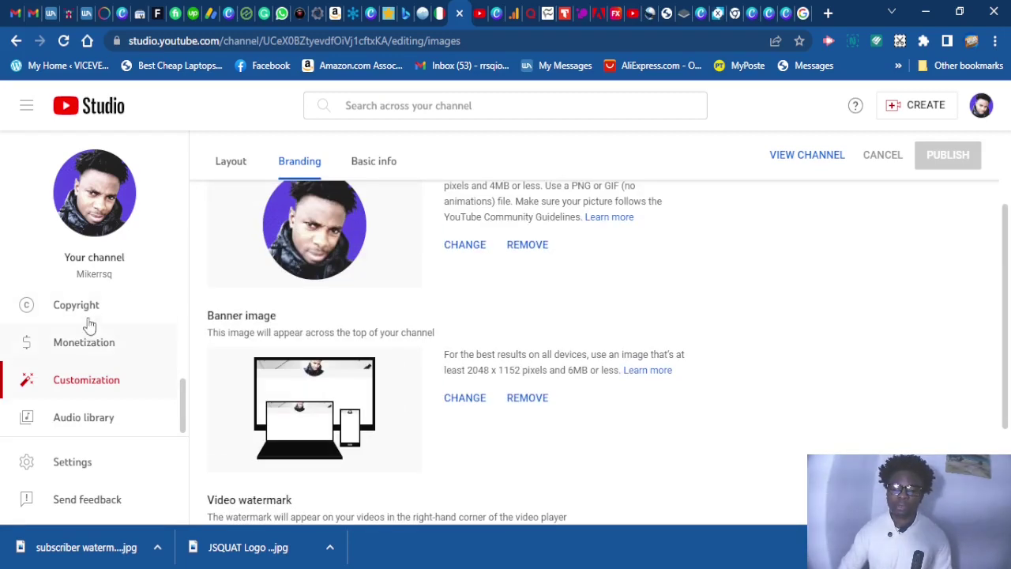
pyautogui.scroll(3, 734, 355)
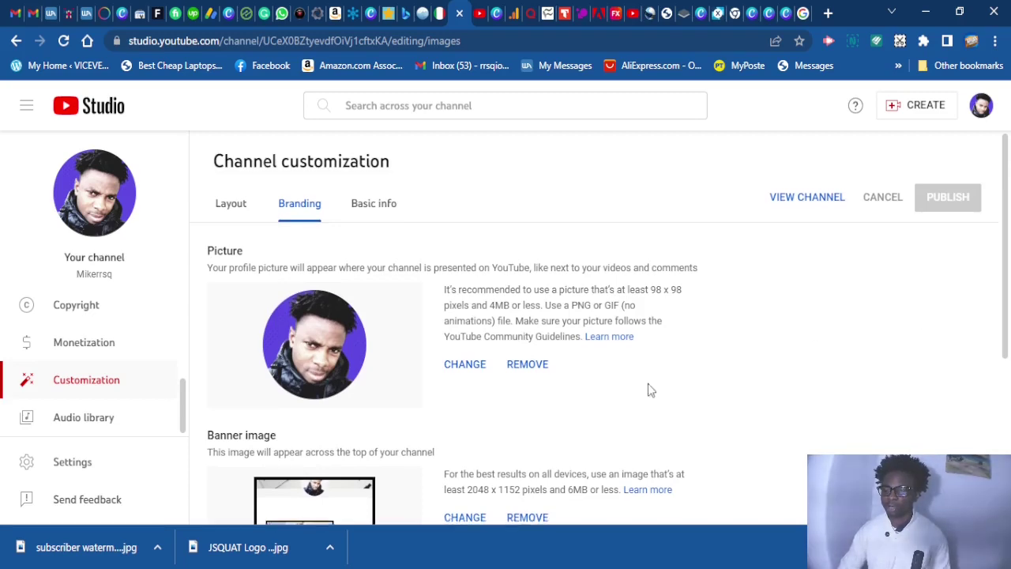
pyautogui.scroll(-4, 649, 389)
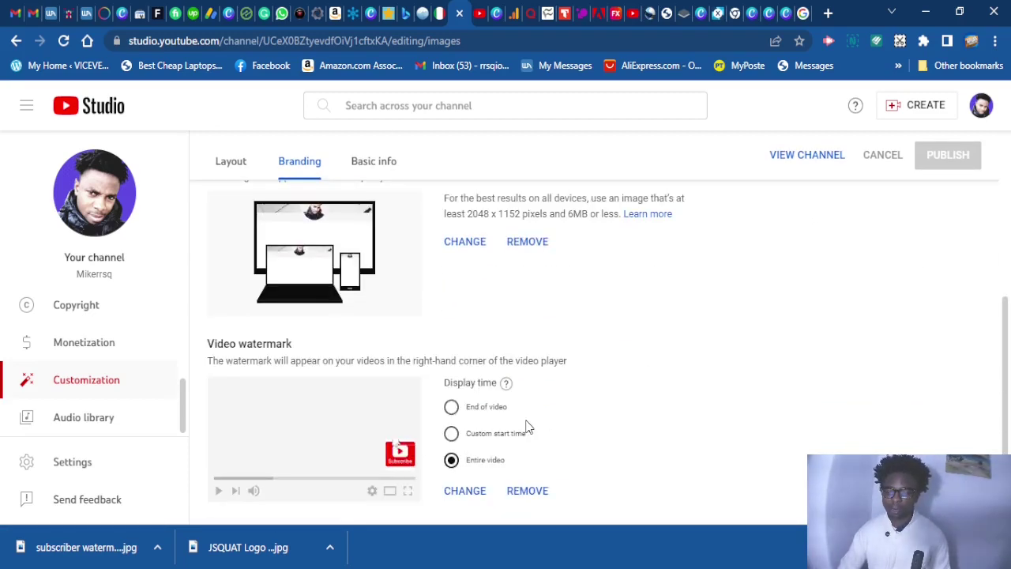
pyautogui.scroll(1, 839, 187)
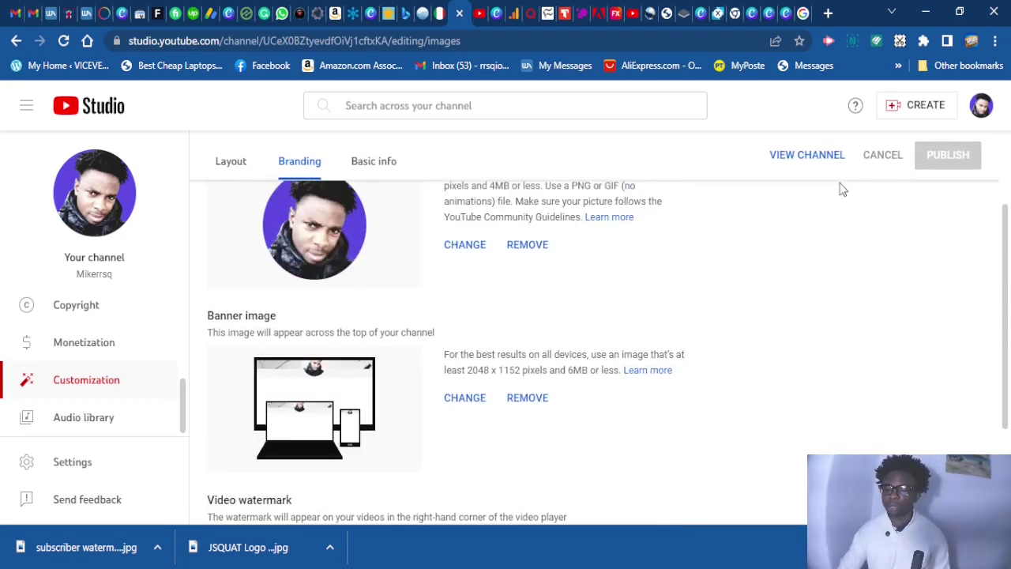
pyautogui.scroll(-1, 763, 214)
pyautogui.scroll(3, 767, 214)
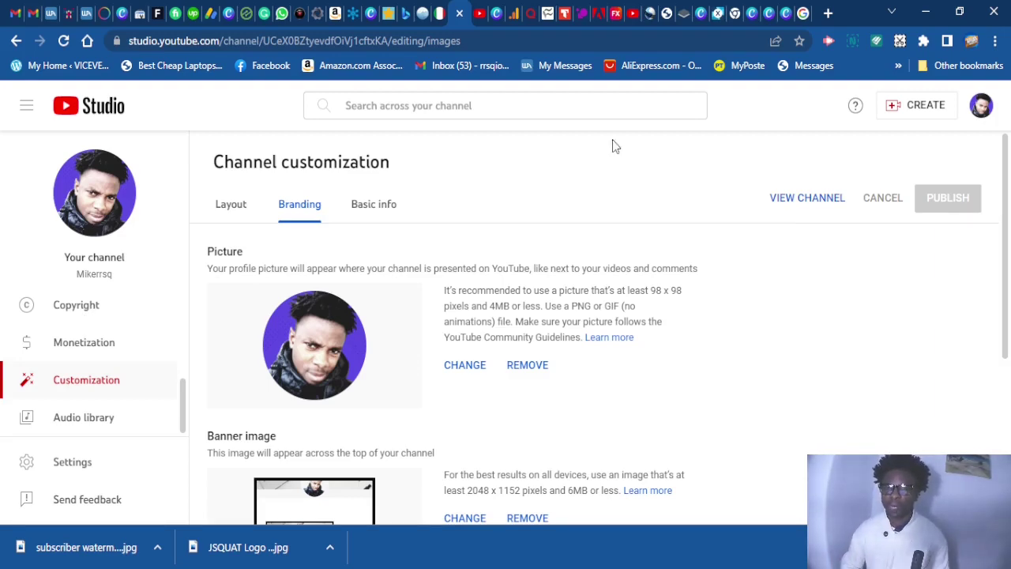
pyautogui.scroll(-3, 611, 316)
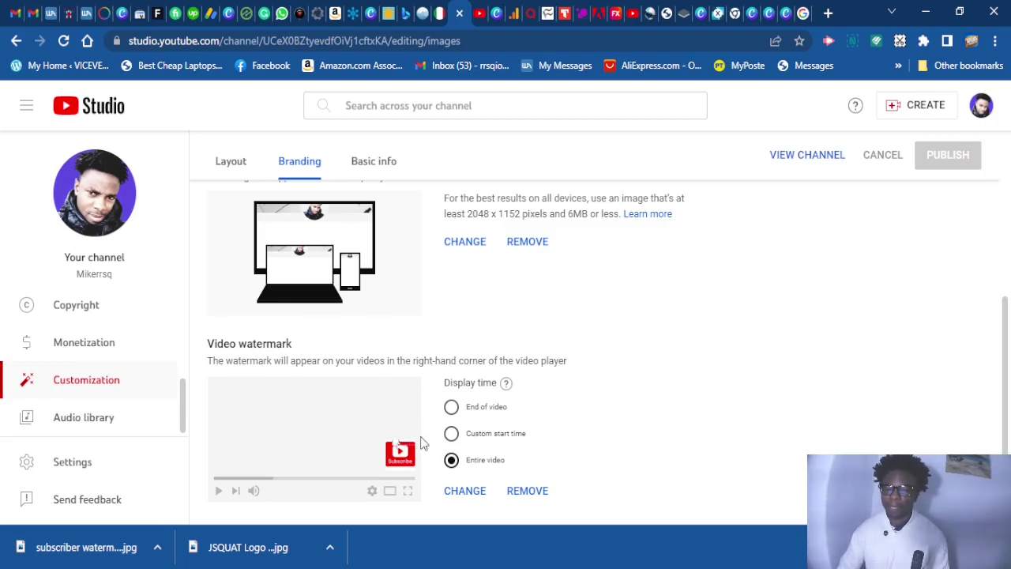